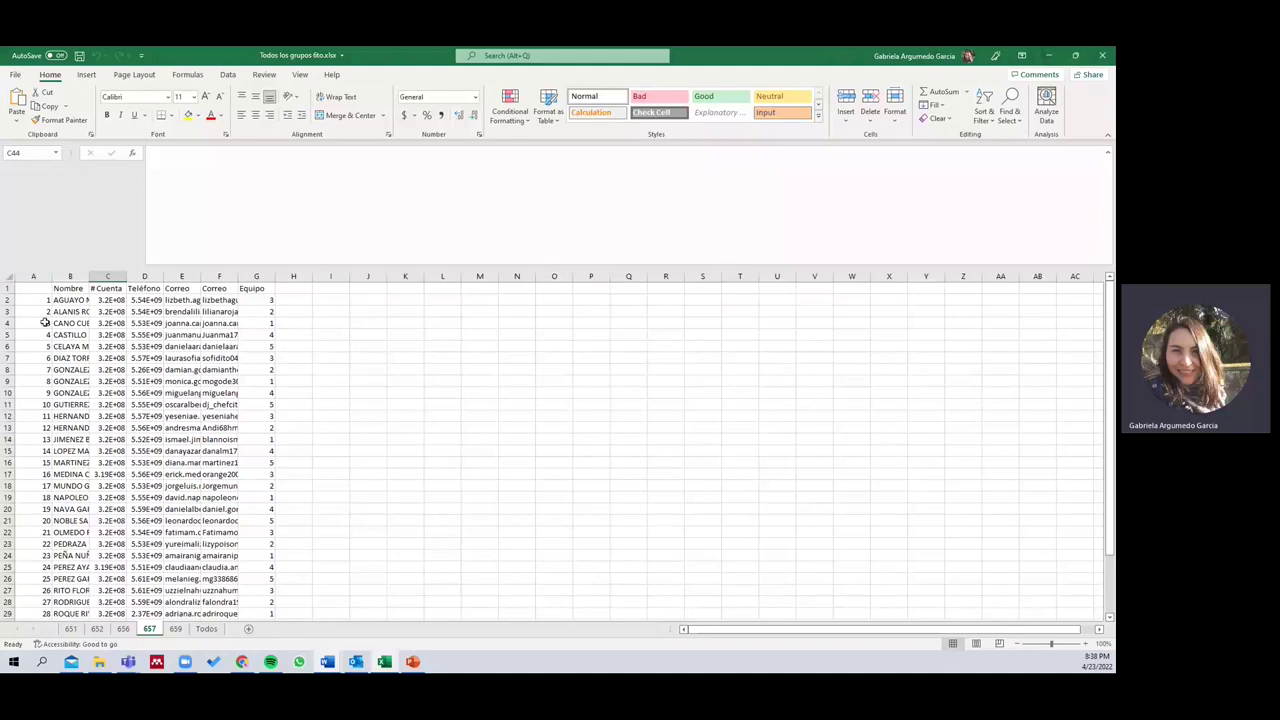
# Check the Nombre, # Cuenta, Teléfono and Correo header cells in row 1 of sheet 657.
pyautogui.click(73, 290)
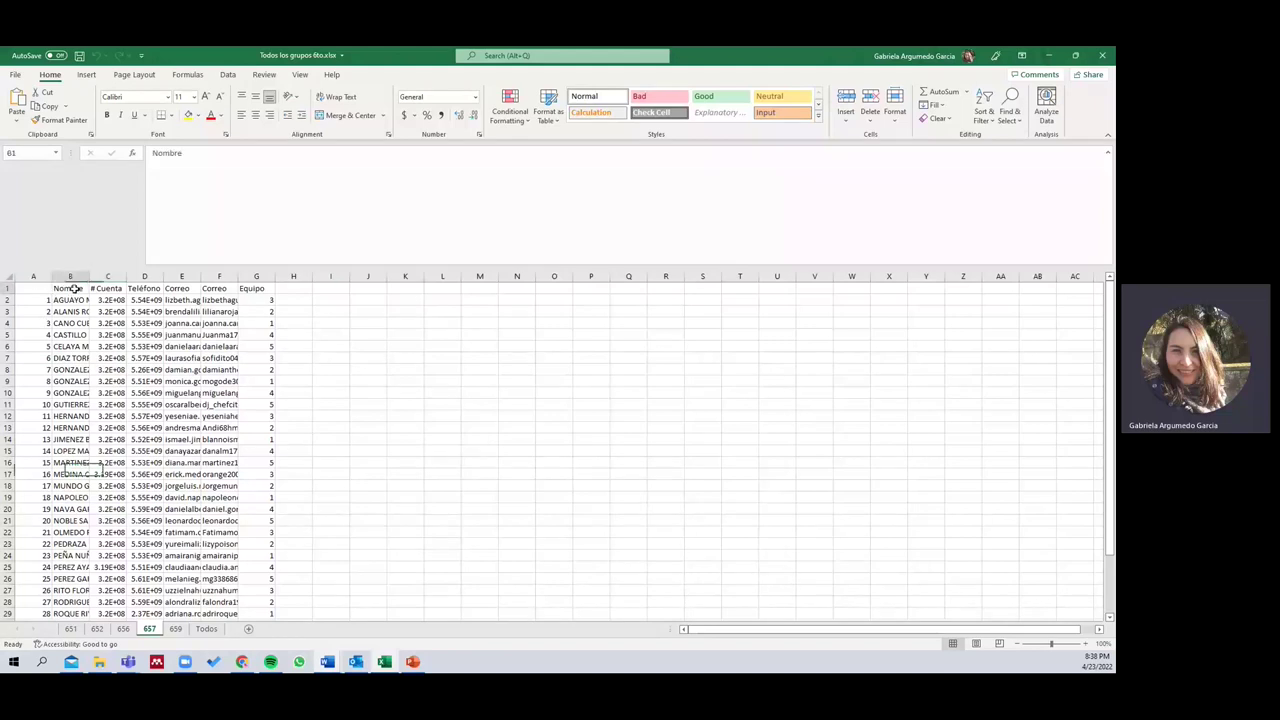
pyautogui.click(104, 290)
pyautogui.click(133, 289)
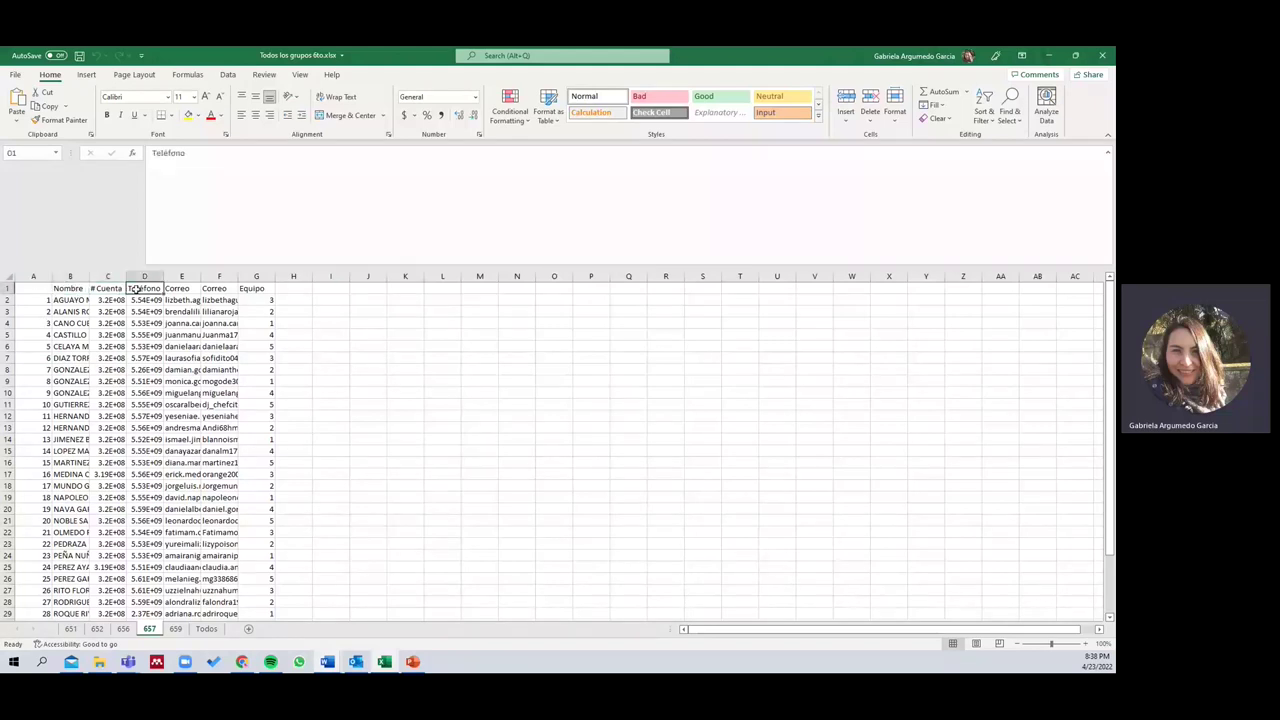
pyautogui.click(70, 288)
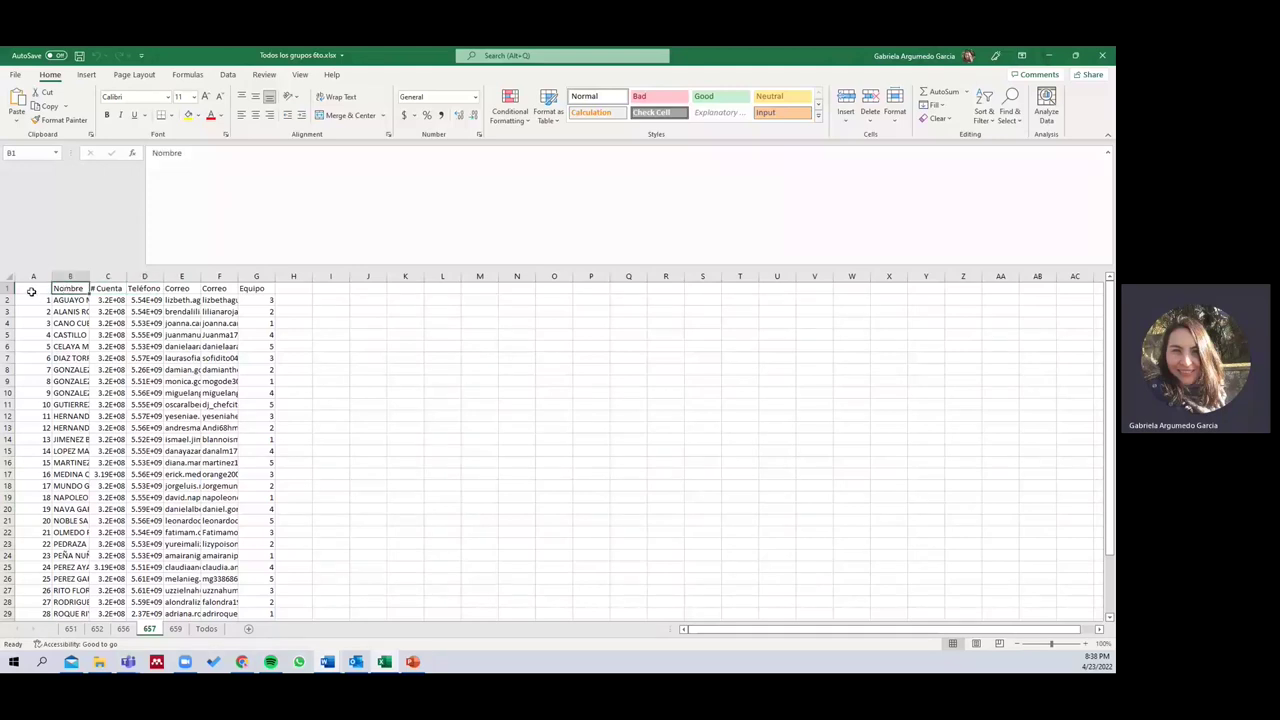
pyautogui.click(108, 289)
pyautogui.click(150, 289)
pyautogui.click(168, 289)
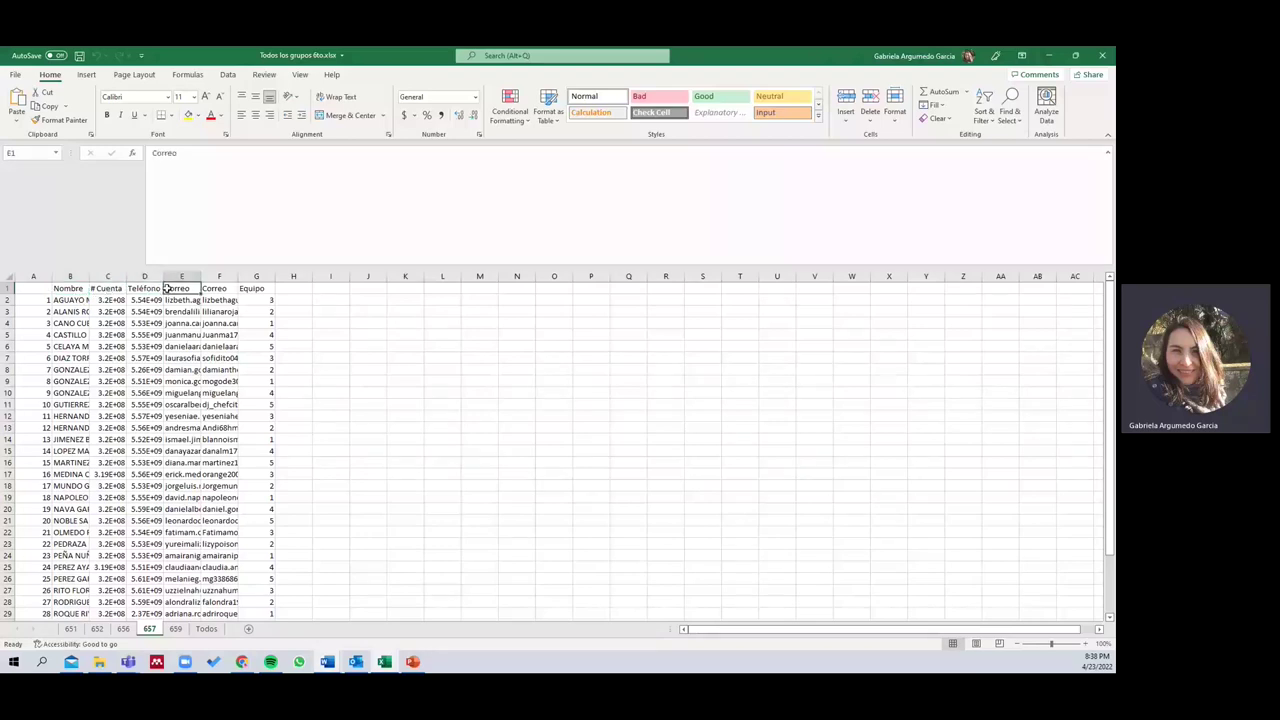
# Try deleting the header row of sheet 657, look over the remaining list, and undo the deletion.
pyautogui.click(8, 288)
pyautogui.rightClick(14, 289)
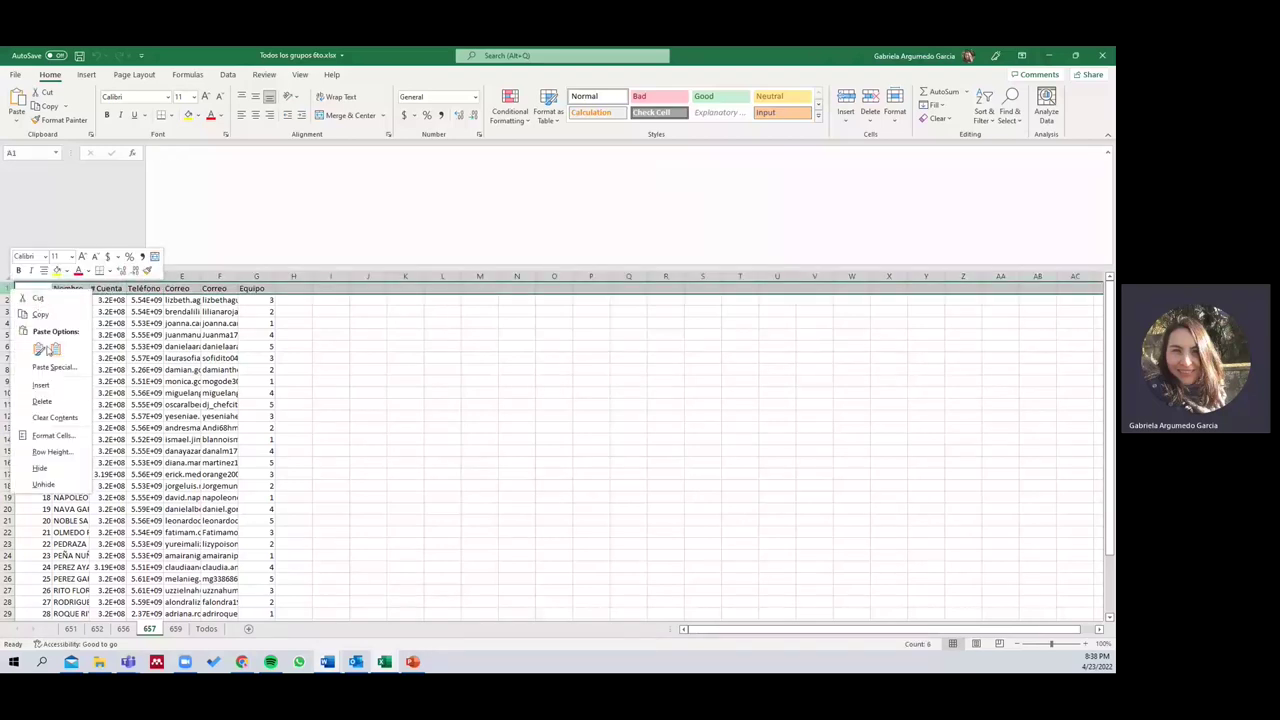
pyautogui.click(47, 402)
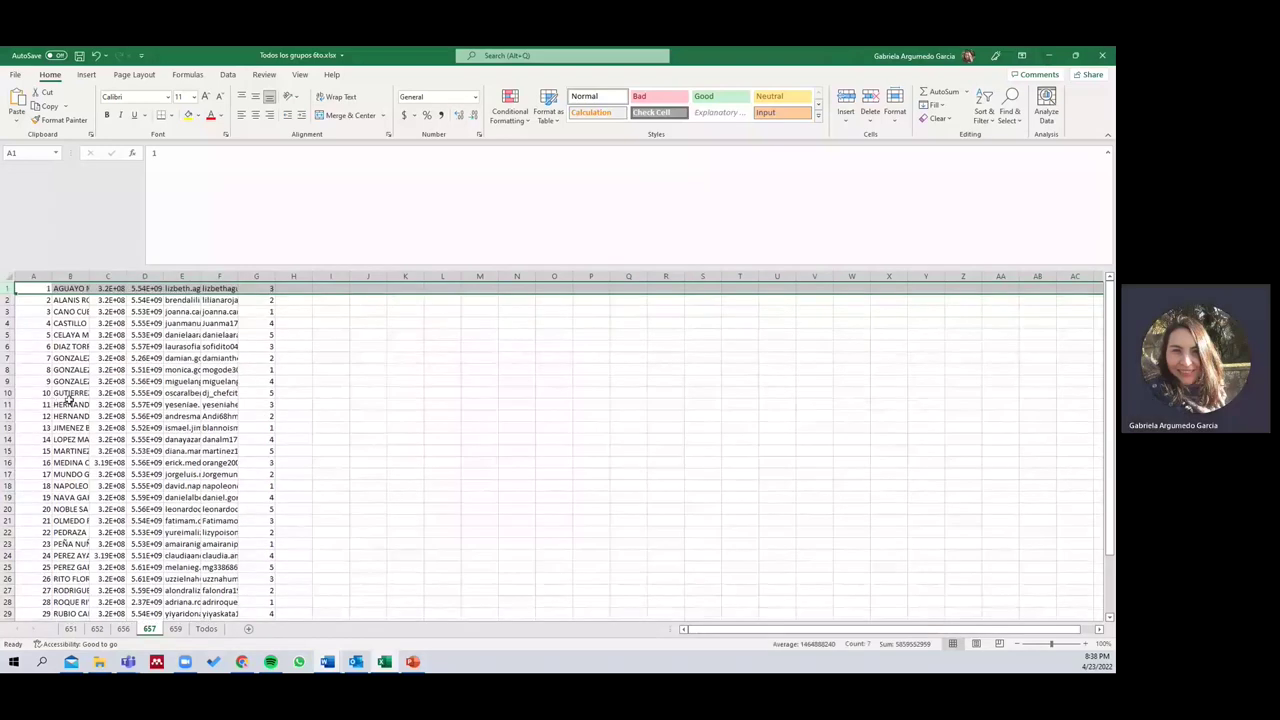
pyautogui.click(400, 430)
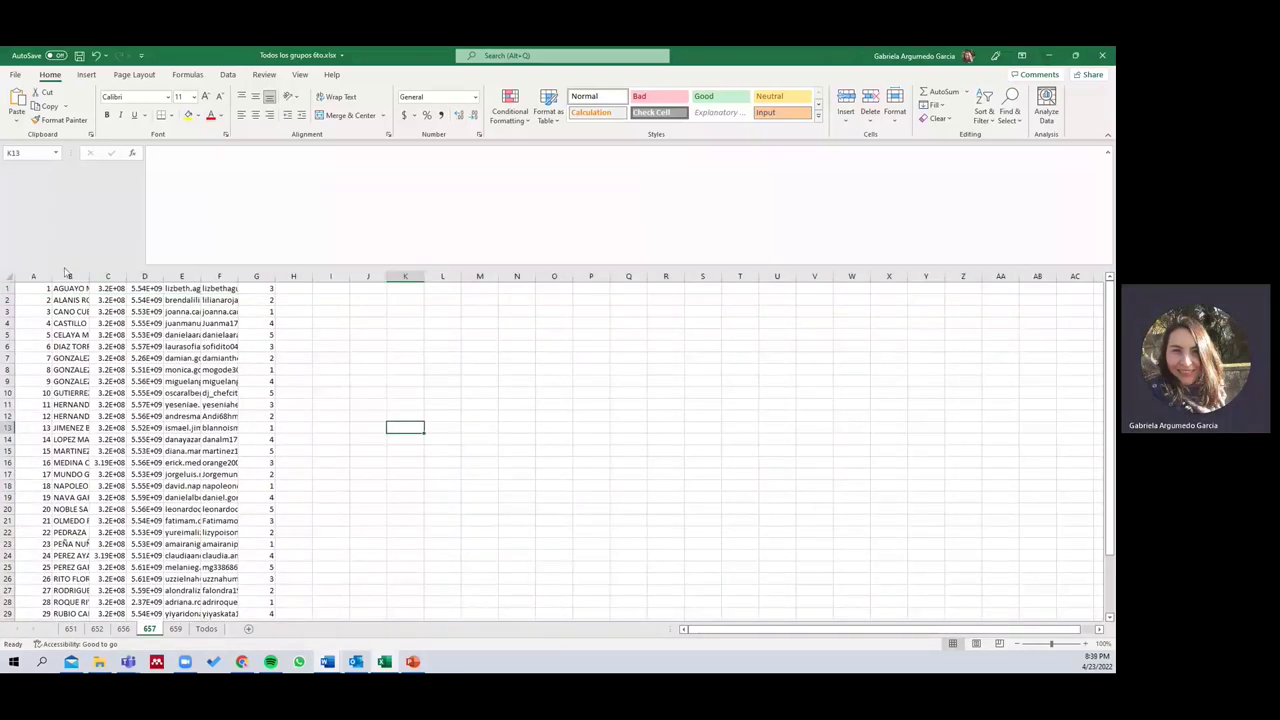
pyautogui.scroll(-10, 230, 520)
pyautogui.scroll(10, 205, 490)
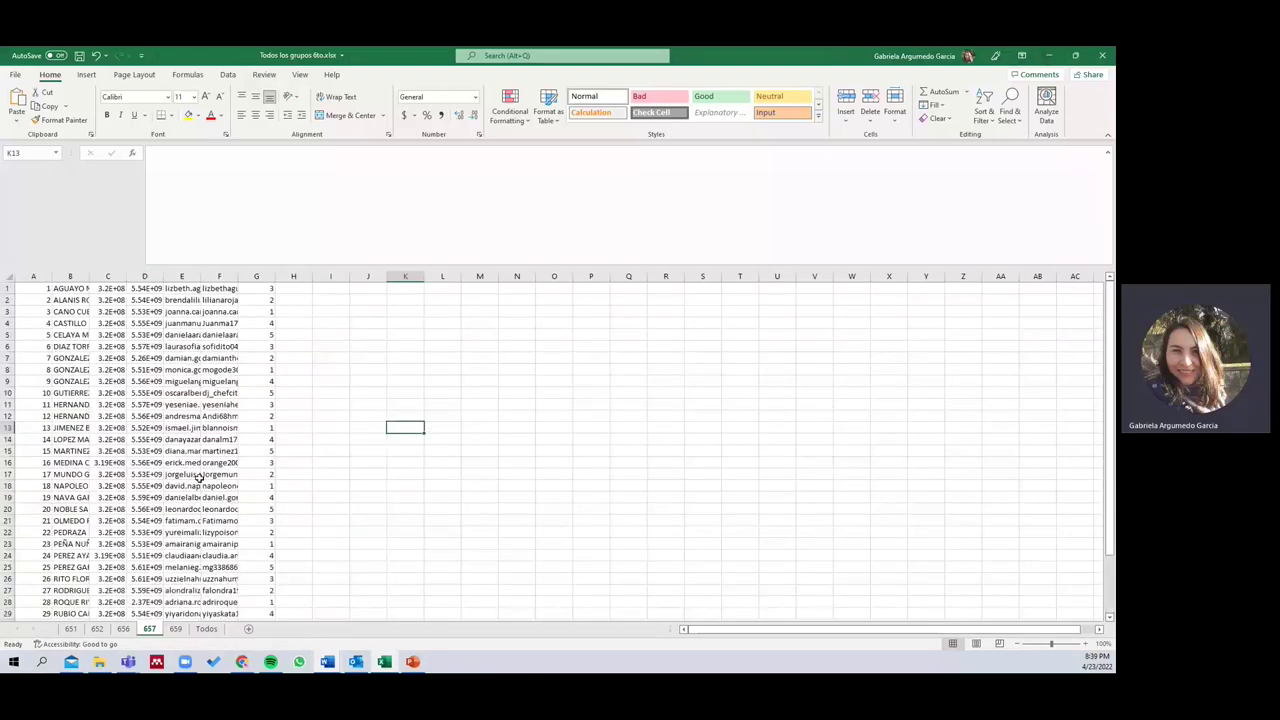
pyautogui.click(95, 58)
pyautogui.click(357, 347)
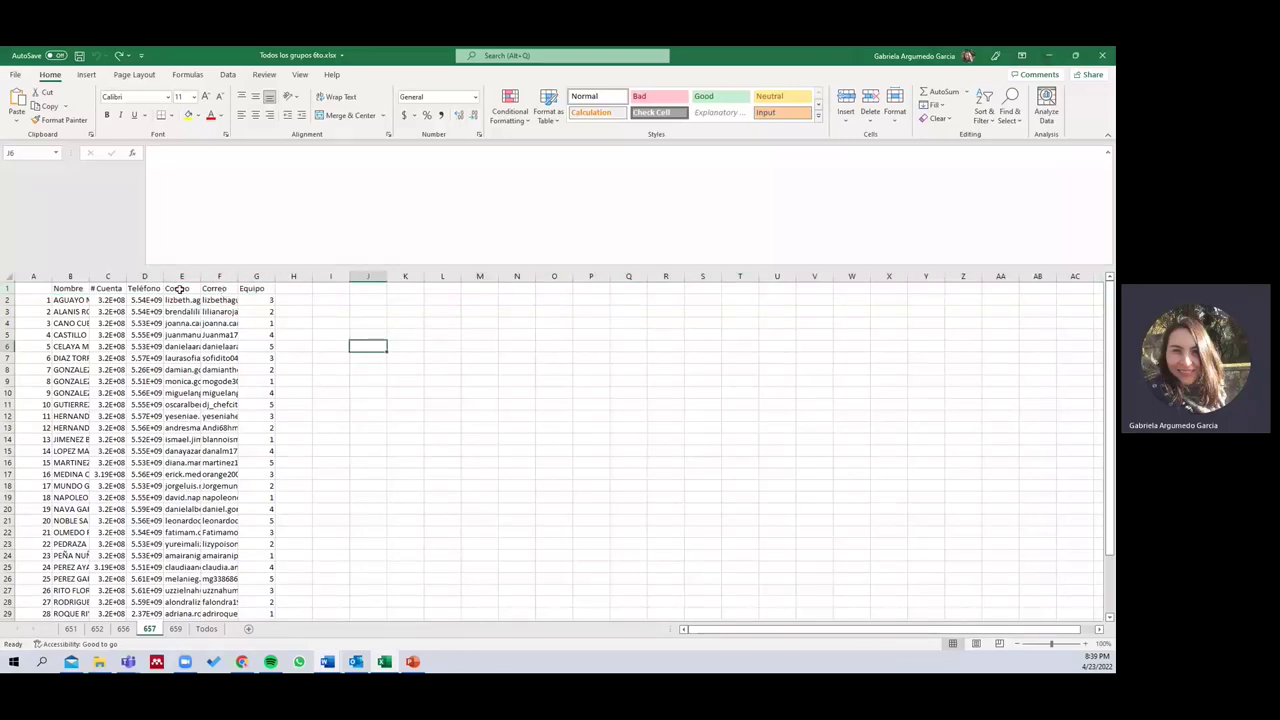
# Widen the two Correo columns, E and F, to fit the e-mail addresses.
pyautogui.moveTo(200, 275); pyautogui.dragTo(338, 277)
pyautogui.moveTo(238, 276); pyautogui.dragTo(291, 276)
pyautogui.moveTo(394, 277); pyautogui.dragTo(462, 277)
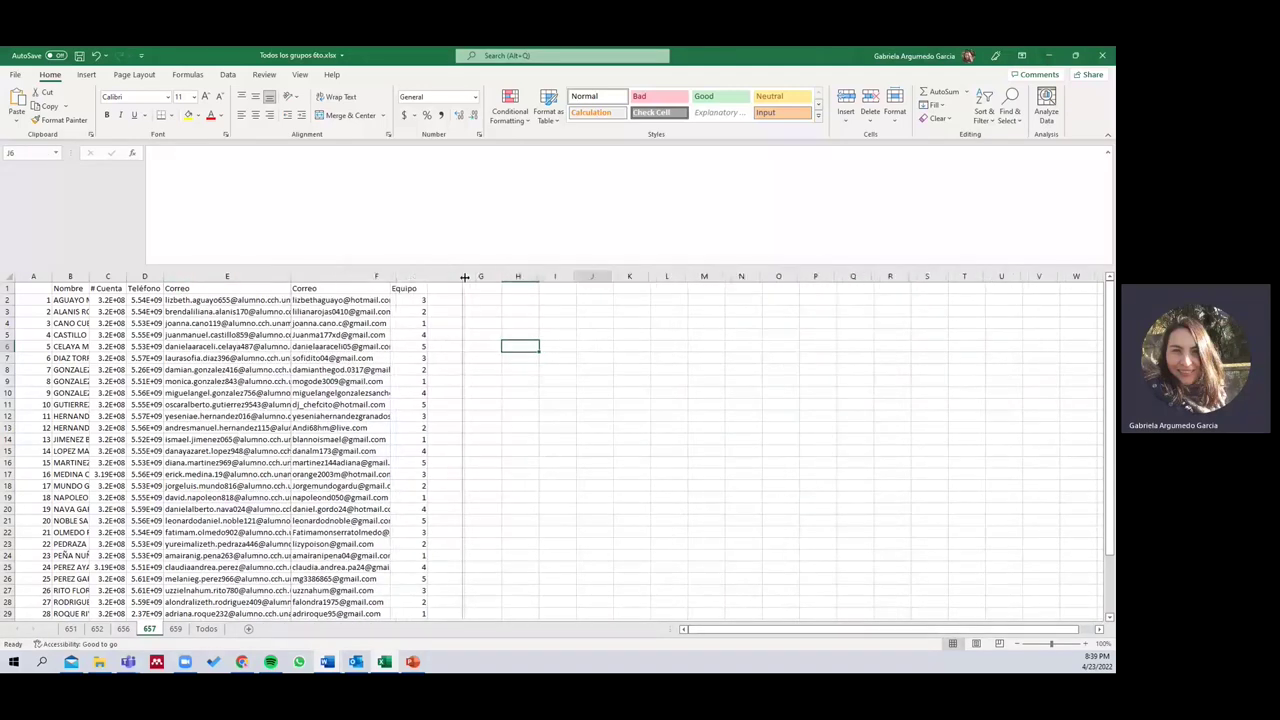
pyautogui.moveTo(290, 276); pyautogui.dragTo(332, 276)
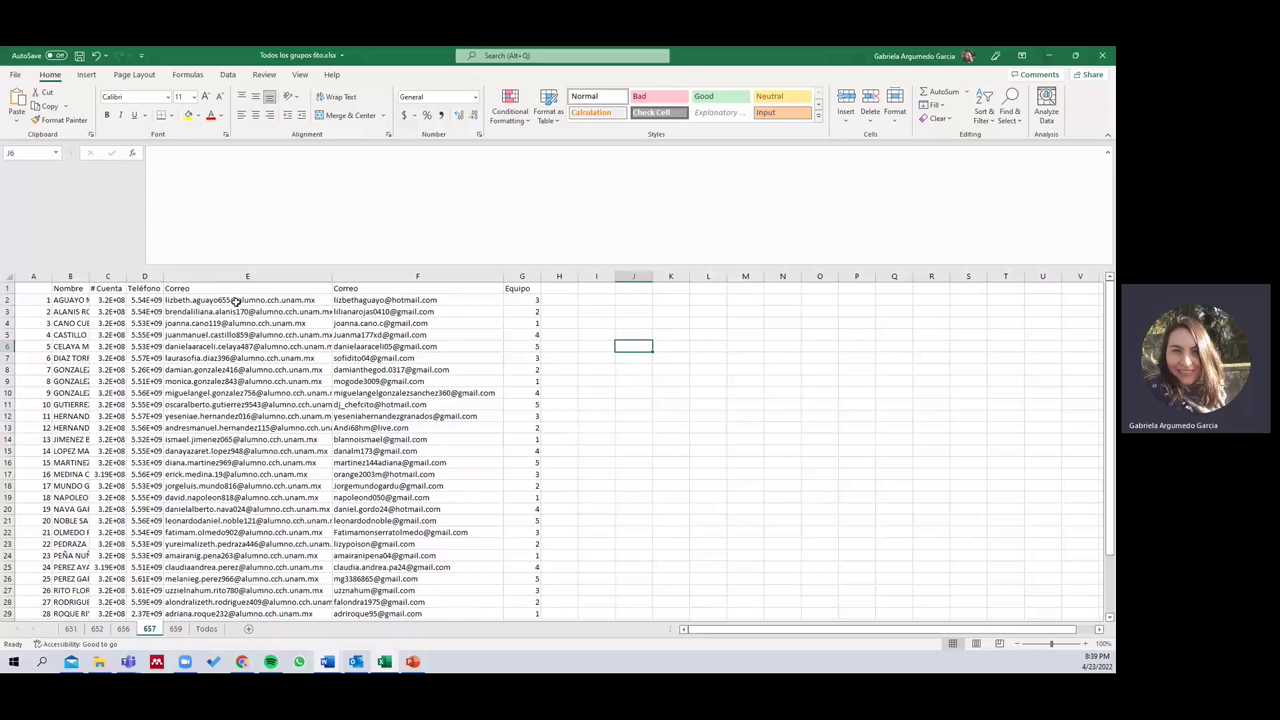
# Change the header in E1 of sheet 657 to "Correo institucional".
pyautogui.click(212, 289)
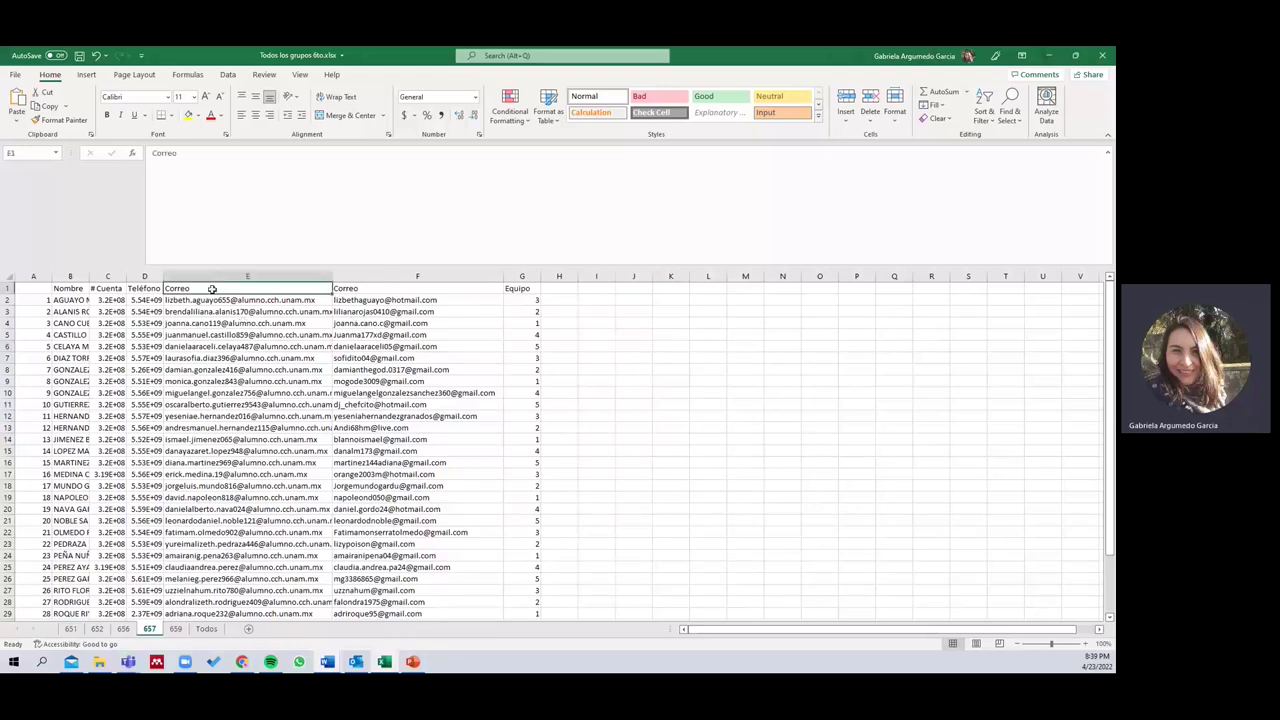
pyautogui.doubleClick(221, 288)
pyautogui.write('insti')
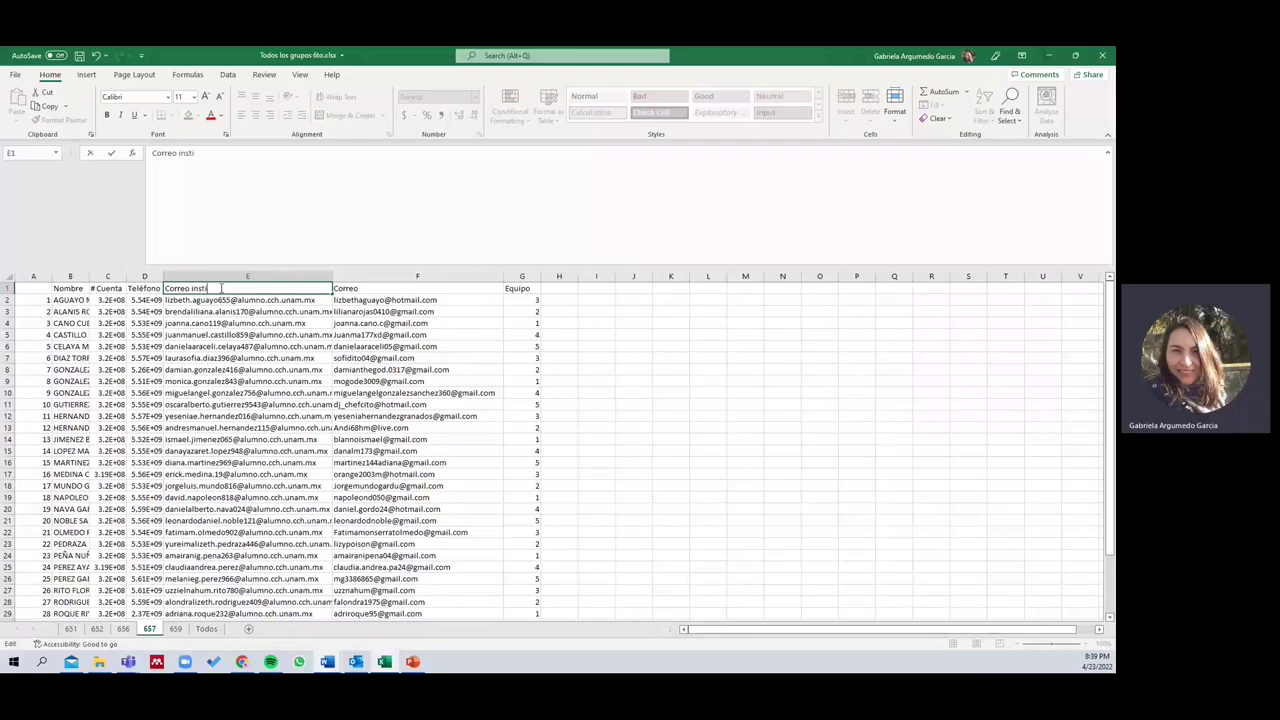
pyautogui.write('tucional')
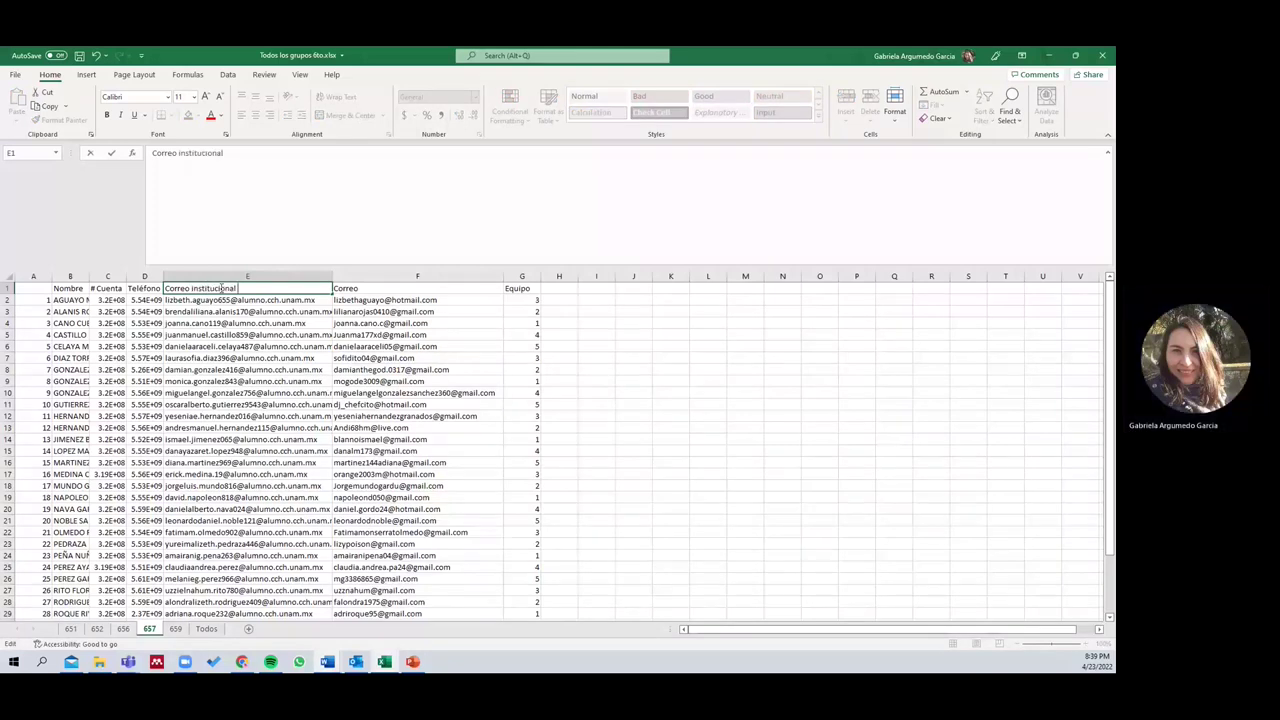
# Change the header in F1 to "Correo personal" and save the workbook.
pyautogui.click(378, 290)
pyautogui.doubleClick(379, 289)
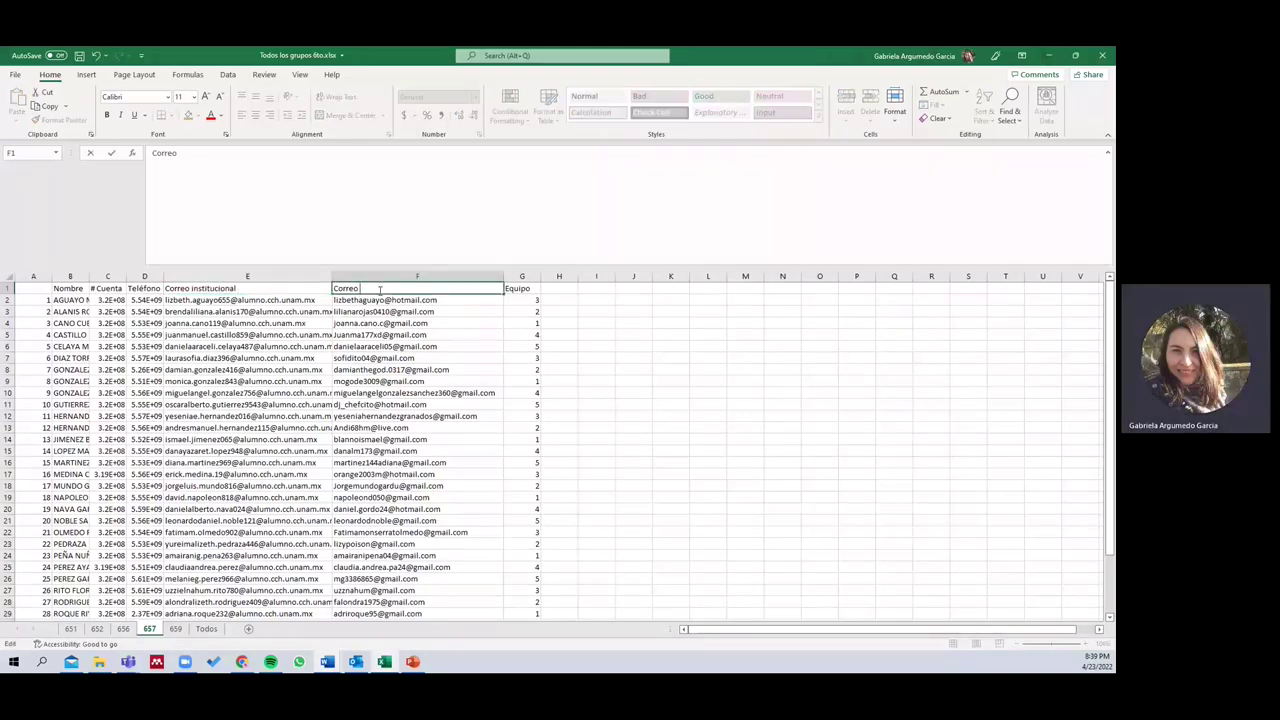
pyautogui.write('personal')
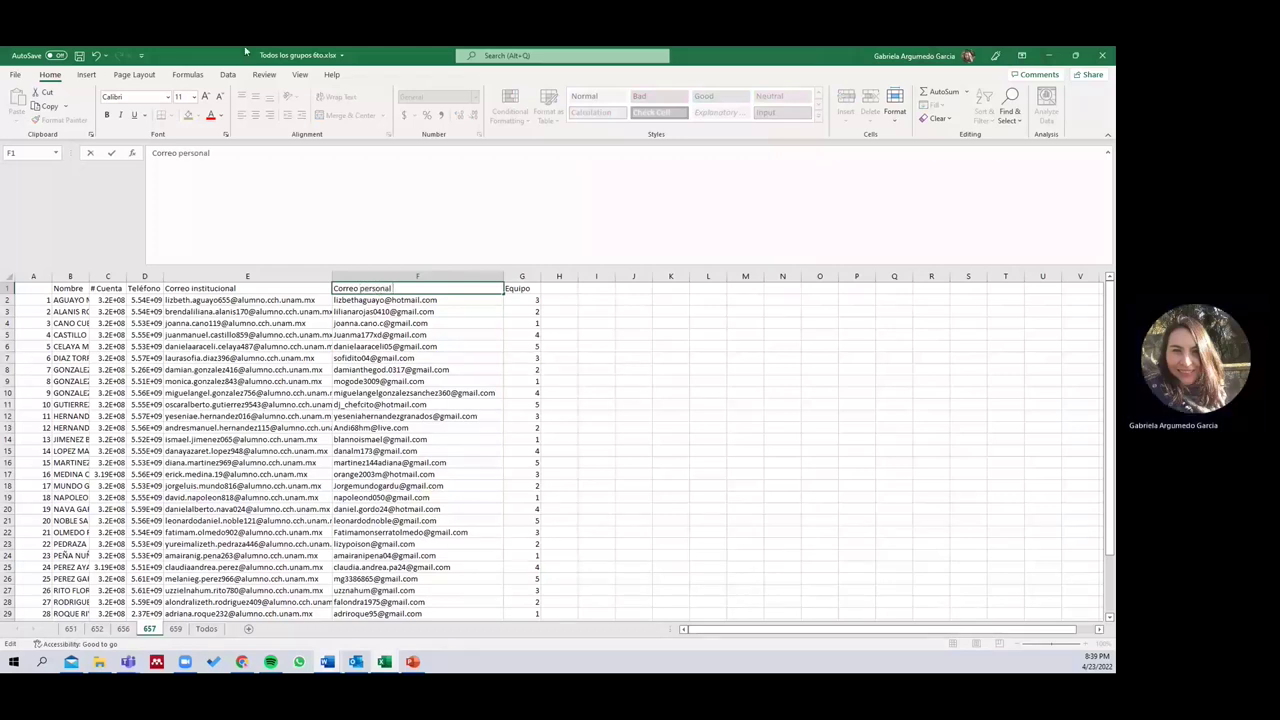
pyautogui.click(79, 55)
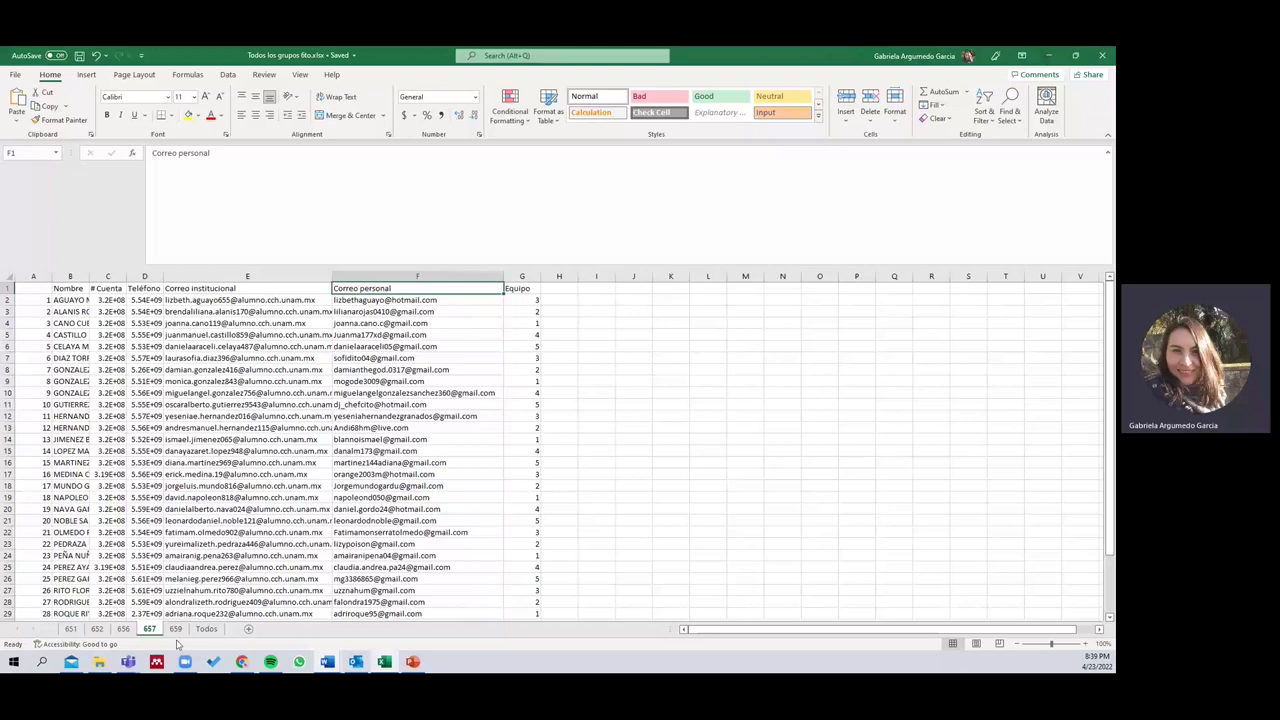
# Copy the two e-mail headers in E1:F1 of sheet 657.
pyautogui.click(242, 288)
pyautogui.hotkey('shift', 'Right')
pyautogui.hotkey('ctrl', 'c')
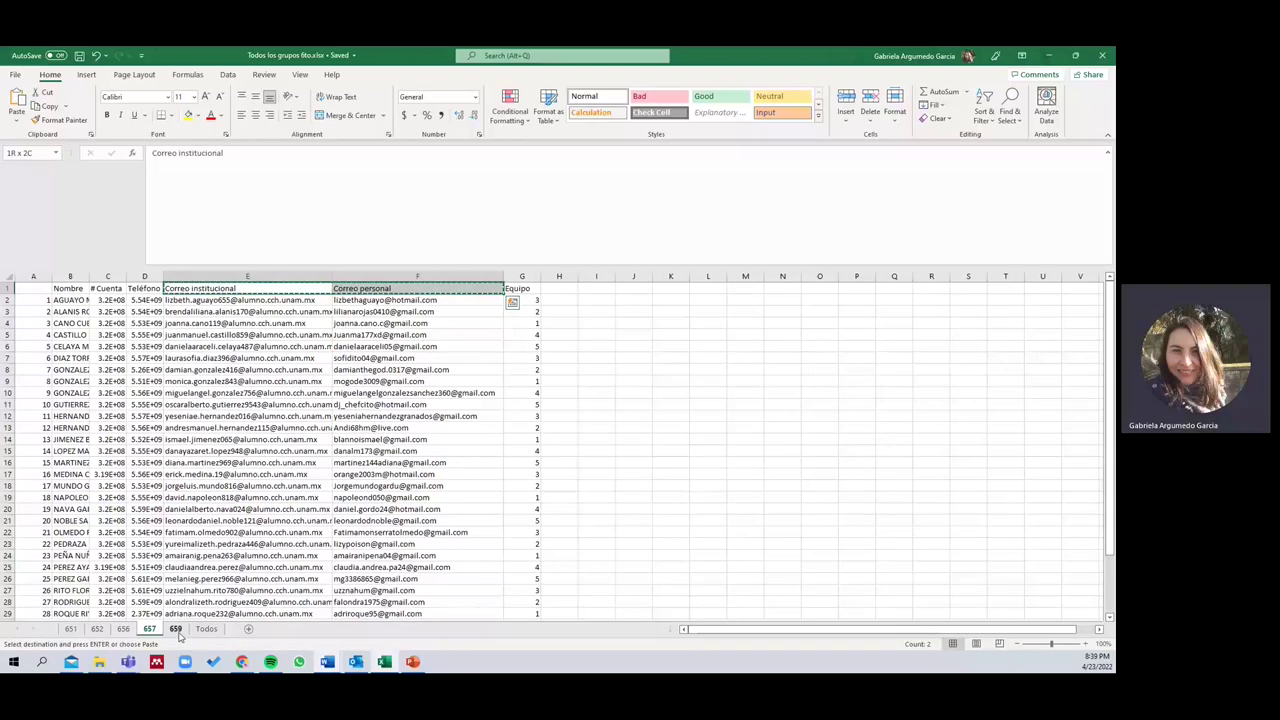
# Look through the group sheets 651, 652, 656, 657 and 659 and the combined Todos sheet.
pyautogui.click(71, 629)
pyautogui.click(97, 629)
pyautogui.click(123, 629)
pyautogui.click(149, 629)
pyautogui.click(175, 630)
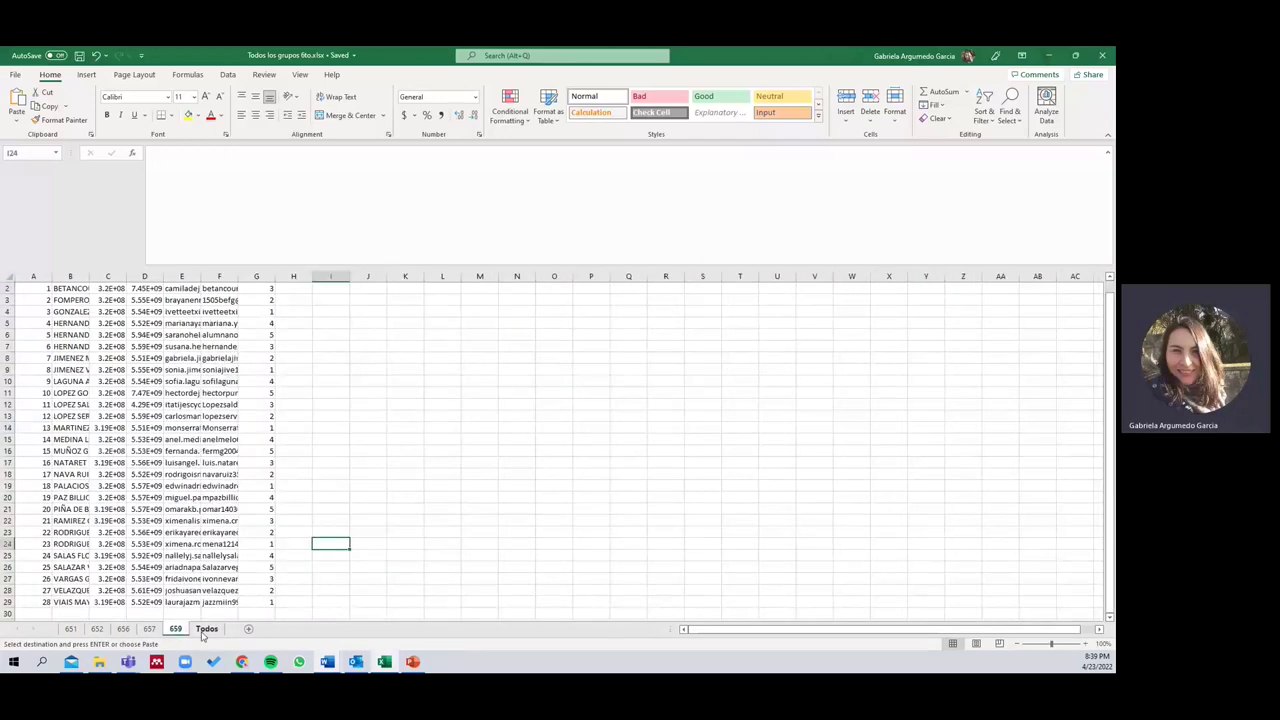
pyautogui.click(205, 630)
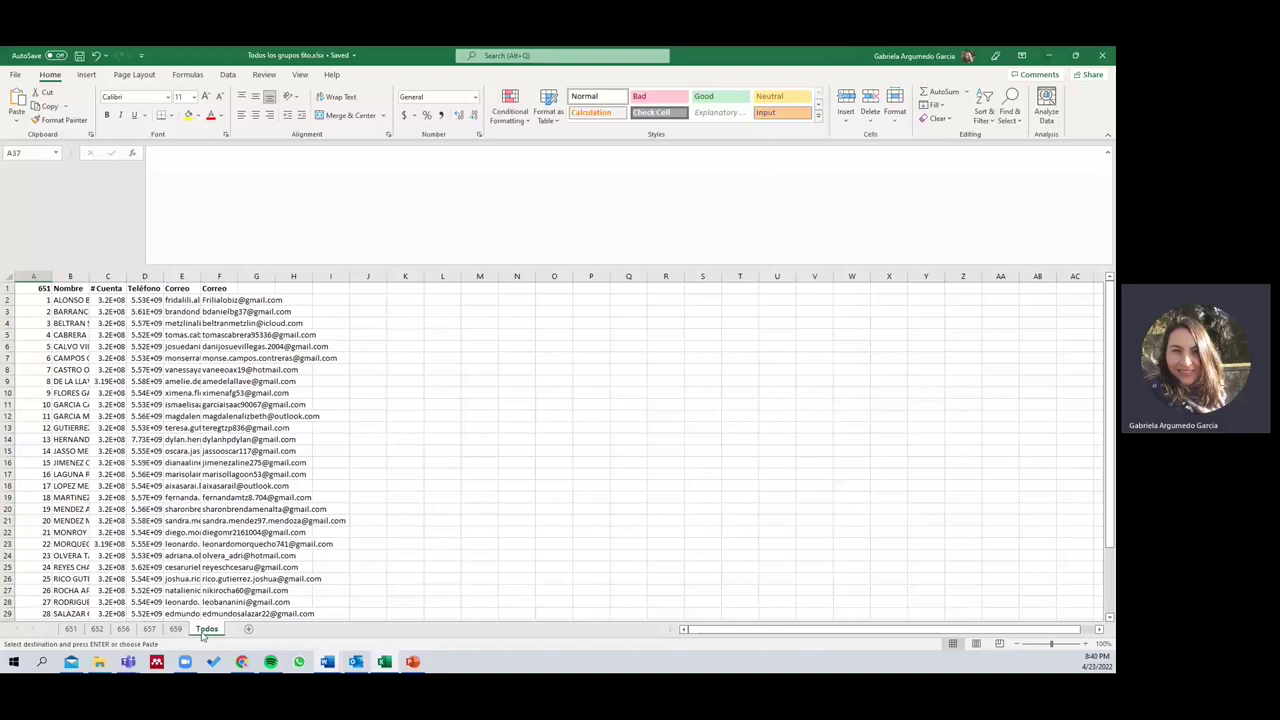
pyautogui.keyDown('ctrl'); pyautogui.click(176, 629); pyautogui.keyUp('ctrl')
# Paste the copied e-mail headers into E1:F1 of sheet 659, check them, and save the workbook.
pyautogui.click(176, 629)
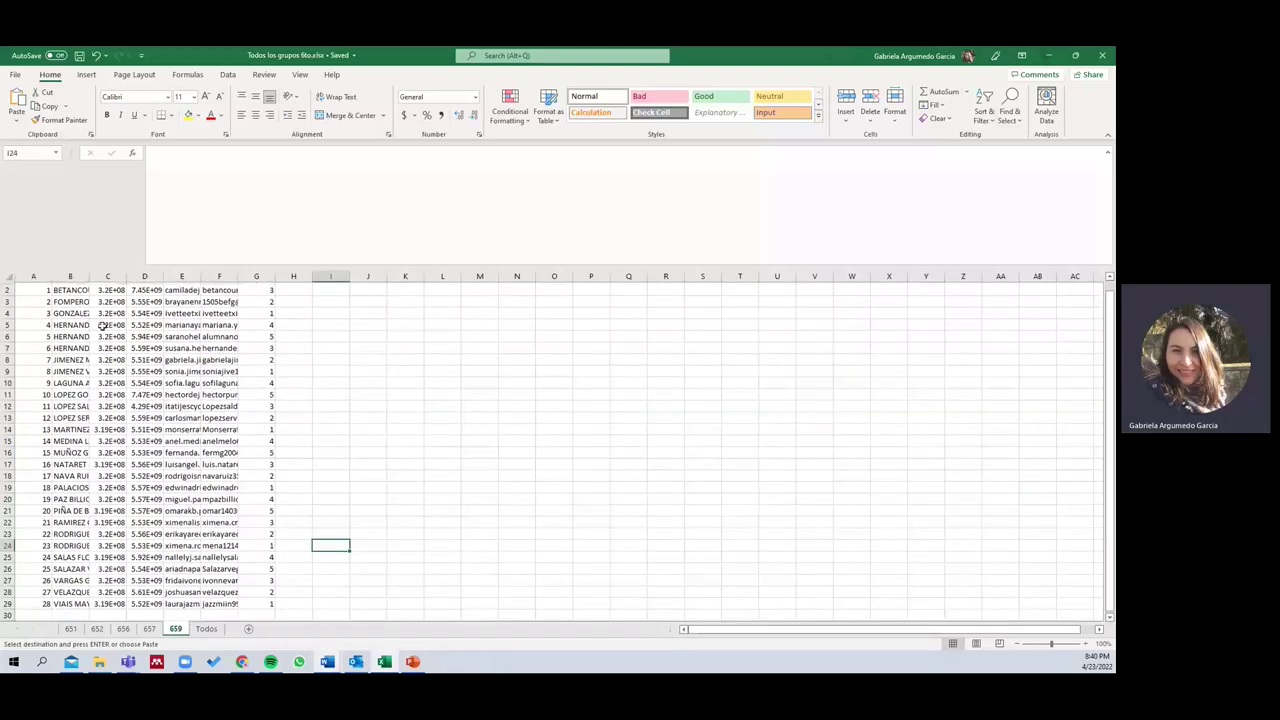
pyautogui.click(176, 288)
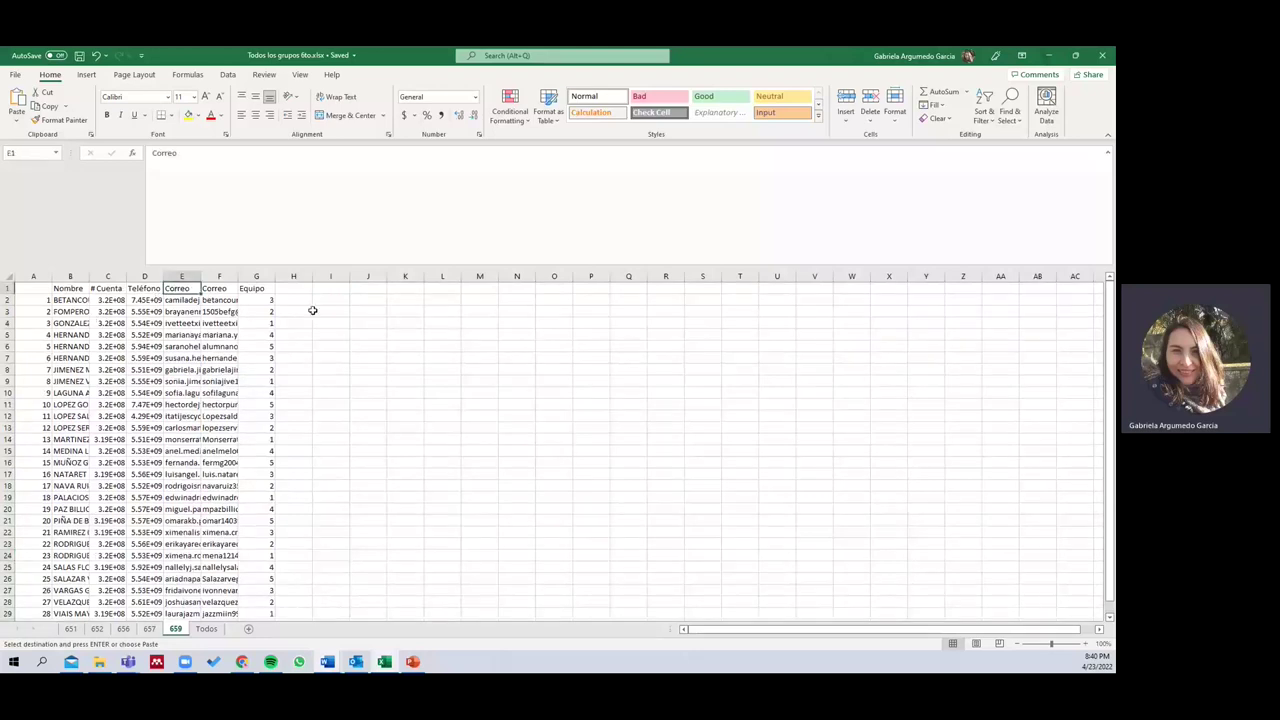
pyautogui.hotkey('ctrl', 'v')
pyautogui.click(181, 311)
pyautogui.click(221, 288)
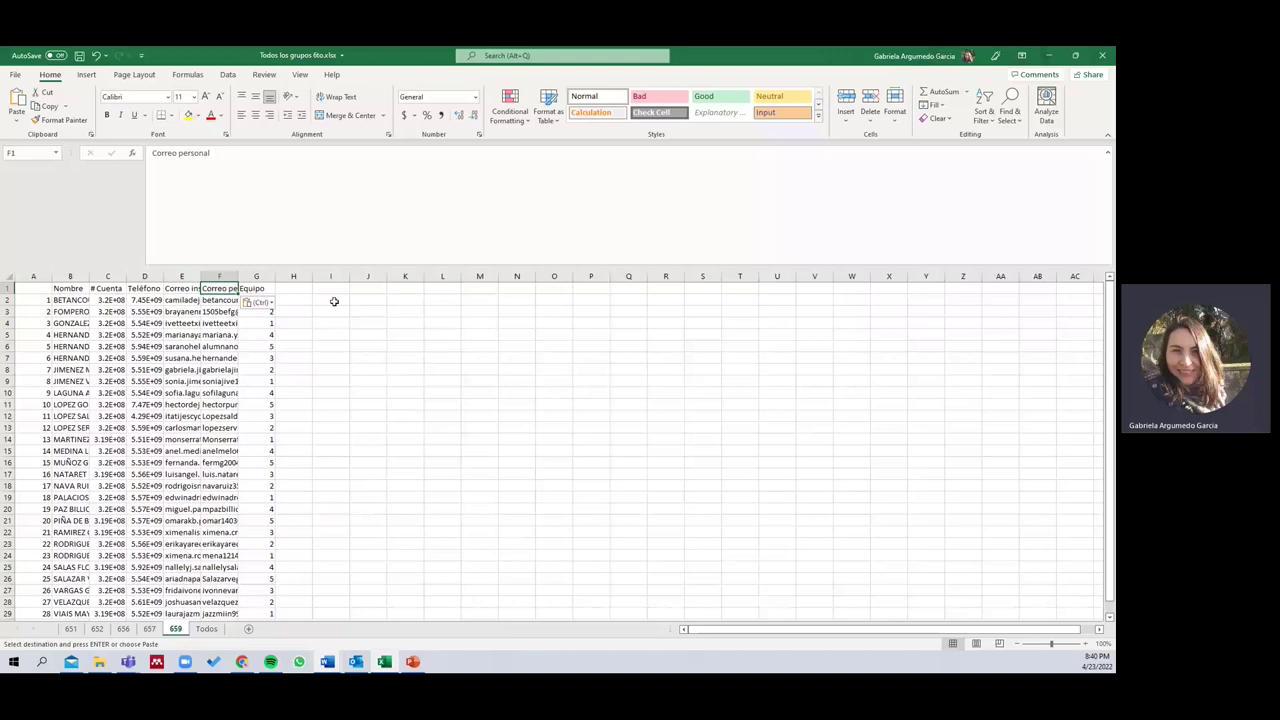
pyautogui.click(79, 55)
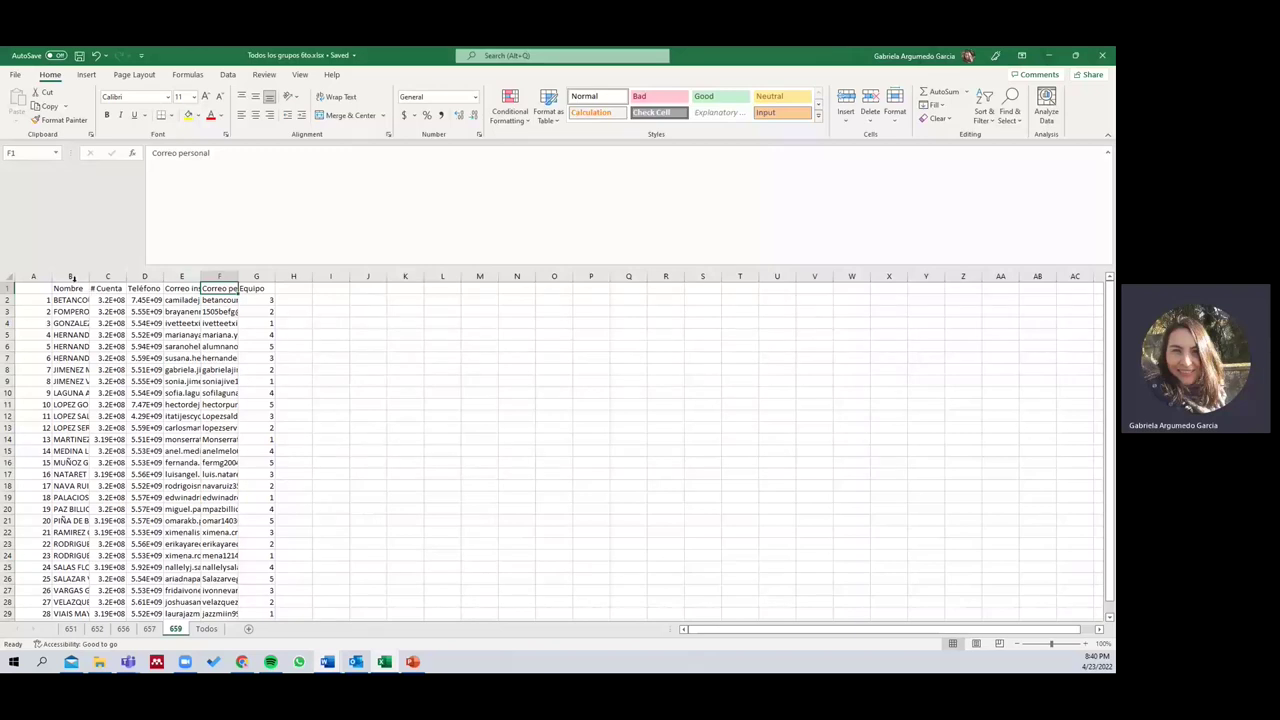
# Review the header row and go through the team numbers in the Equipo column of sheet 659.
pyautogui.click(32, 288)
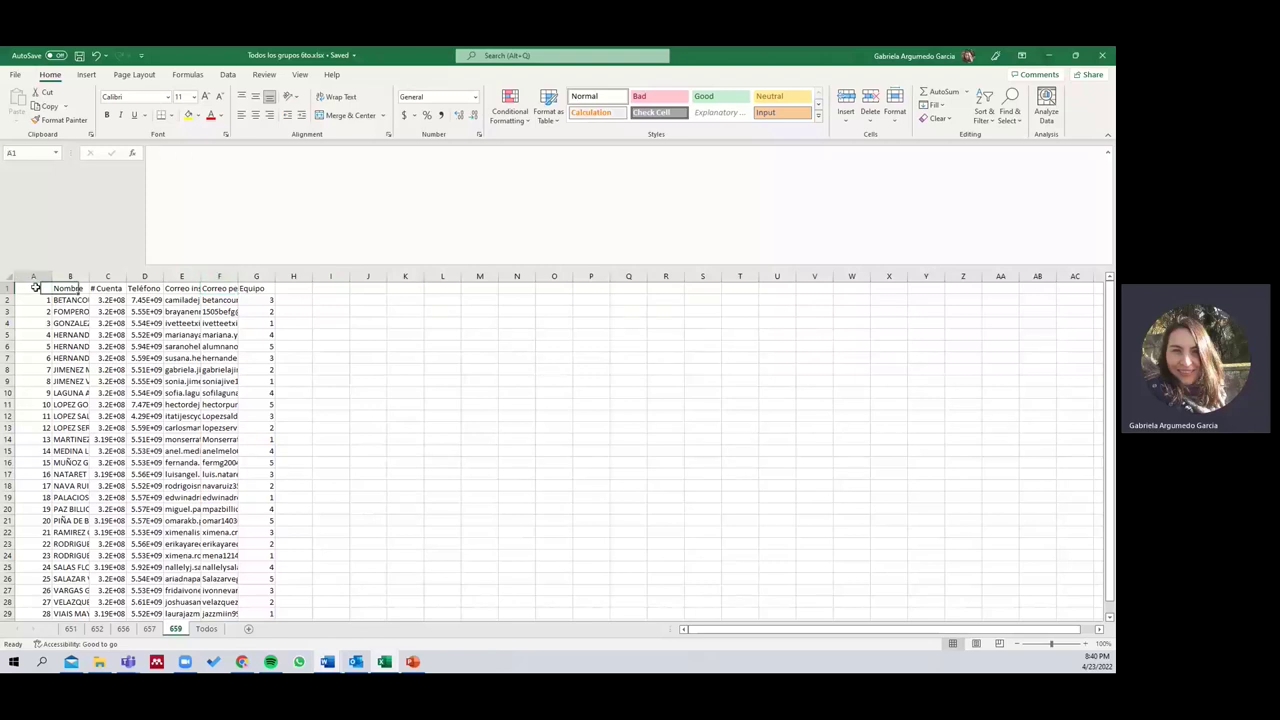
pyautogui.click(255, 289)
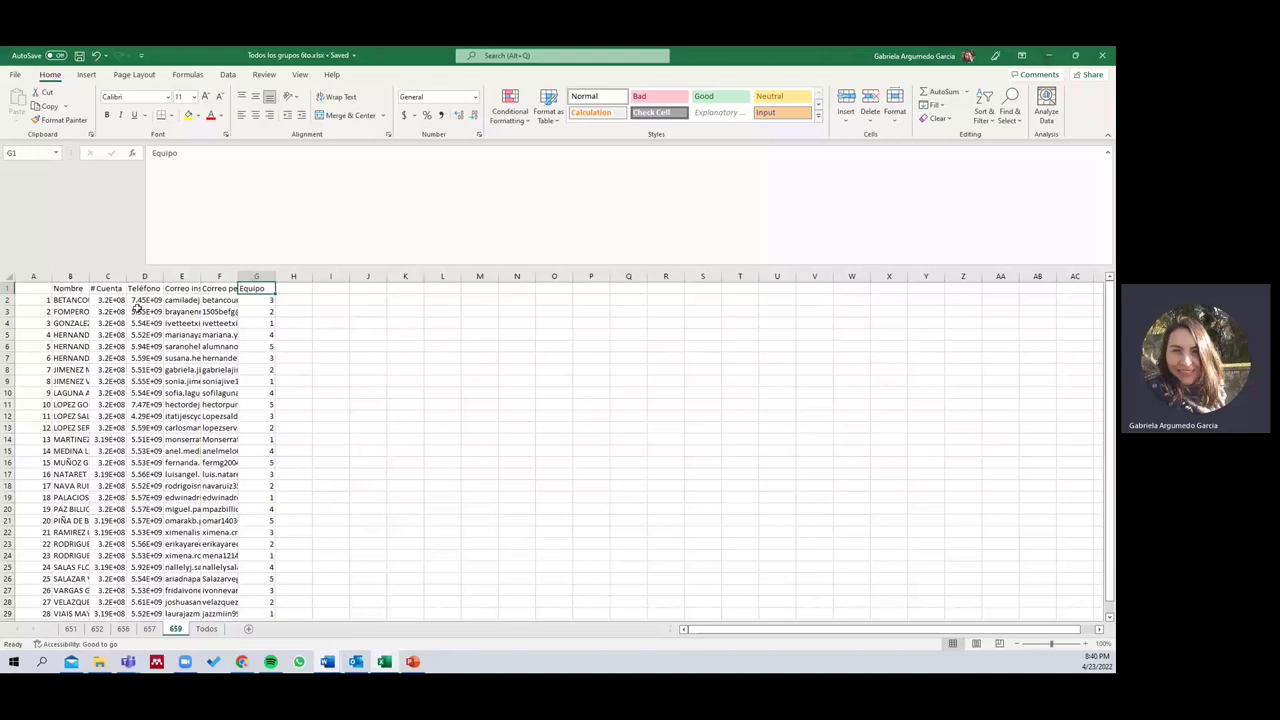
pyautogui.click(257, 301)
pyautogui.click(258, 307)
pyautogui.press('Down')
pyautogui.press('Down')
pyautogui.press('Down')
pyautogui.press('Down')
pyautogui.press('Down')
pyautogui.press('Down')
pyautogui.press('Down')
pyautogui.press('Down')
pyautogui.press('Down')
pyautogui.press('Down')
pyautogui.press('Down')
pyautogui.press('Down')
pyautogui.press('Down')
pyautogui.press('Down')
pyautogui.press('Up')
pyautogui.press('Up')
pyautogui.press('Up')
pyautogui.press('Up')
pyautogui.press('Up')
pyautogui.press('Up')
pyautogui.press('Up')
pyautogui.press('Up')
pyautogui.press('Up')
pyautogui.press('Up')
pyautogui.press('Up')
pyautogui.press('Up')
pyautogui.press('Up')
pyautogui.press('Up')
pyautogui.press('Down')
pyautogui.press('Down')
pyautogui.press('Down')
pyautogui.press('Down')
pyautogui.press('Down')
pyautogui.press('Down')
pyautogui.press('Down')
pyautogui.press('Down')
pyautogui.press('Down')
pyautogui.press('Down')
pyautogui.press('Down')
pyautogui.press('Down')
pyautogui.press('Down')
pyautogui.press('Down')
pyautogui.press('Down')
pyautogui.press('Down')
pyautogui.press('Down')
pyautogui.press('Down')
pyautogui.press('Down')
pyautogui.press('Down')
pyautogui.press('Down')
pyautogui.press('Down')
pyautogui.press('Down')
pyautogui.press('Down')
pyautogui.press('Down')
pyautogui.press('Up')
pyautogui.press('Up')
pyautogui.press('Up')
pyautogui.press('Up')
pyautogui.press('Up')
pyautogui.press('Up')
pyautogui.press('Up')
pyautogui.press('Up')
pyautogui.press('Up')
pyautogui.press('Up')
pyautogui.press('Up')
pyautogui.press('Up')
pyautogui.press('Up')
pyautogui.press('Up')
pyautogui.press('Up')
pyautogui.press('Up')
pyautogui.press('Up')
pyautogui.press('Up')
pyautogui.press('Up')
pyautogui.press('Up')
pyautogui.press('Up')
pyautogui.press('Up')
pyautogui.press('Up')
pyautogui.press('Up')
pyautogui.press('Up')
pyautogui.press('Up')
pyautogui.press('Up')
pyautogui.press('Up')
pyautogui.press('Up')
pyautogui.press('Up')
pyautogui.press('Up')
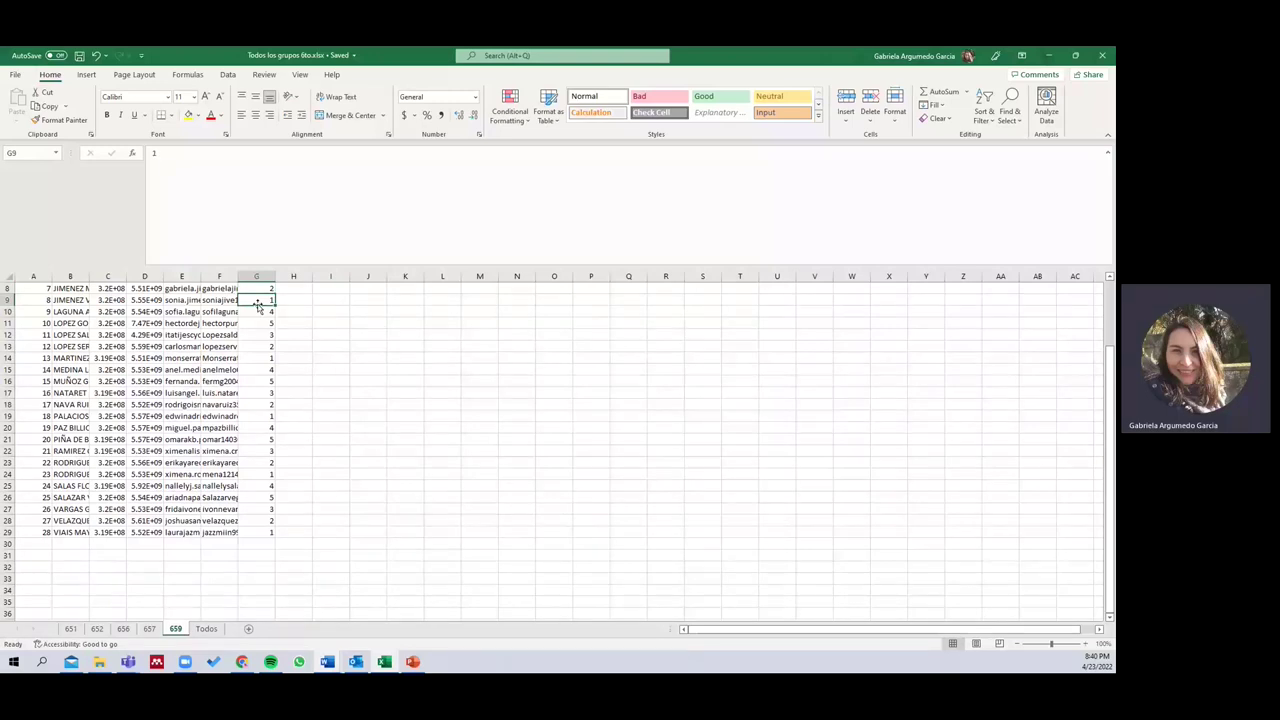
pyautogui.press('Up')
pyautogui.press('Up')
pyautogui.press('Up')
pyautogui.press('Up')
pyautogui.press('Up')
pyautogui.press('Up')
pyautogui.press('Up')
pyautogui.press('Up')
# Extend the header in G1 of sheet 659 to "Equipo Unidad 1".
pyautogui.click(244, 164)
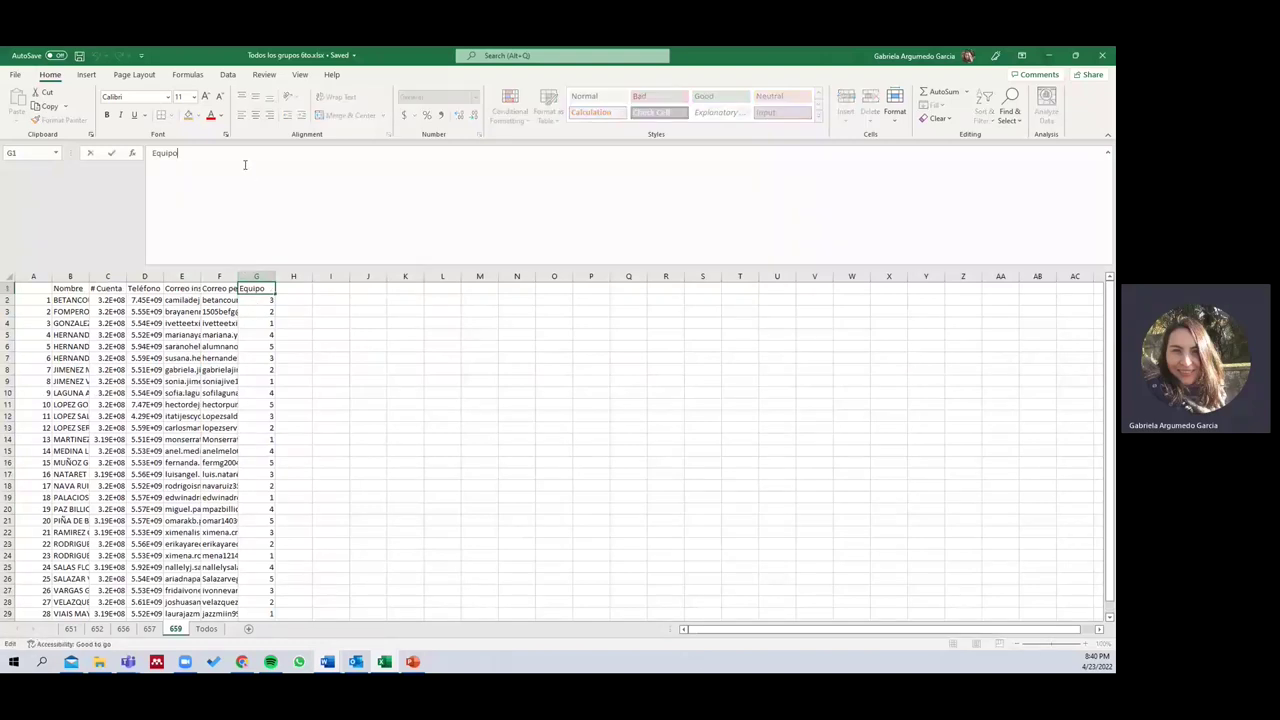
pyautogui.write('Unidad 1')
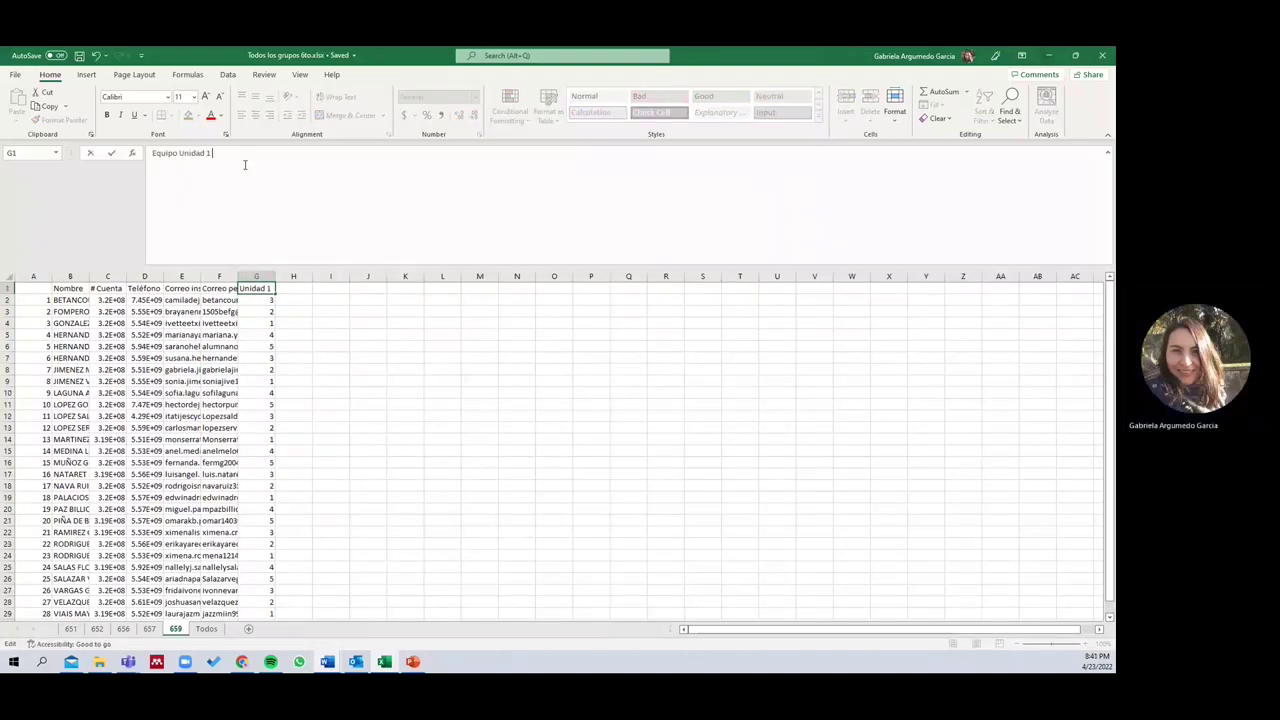
pyautogui.click(295, 288)
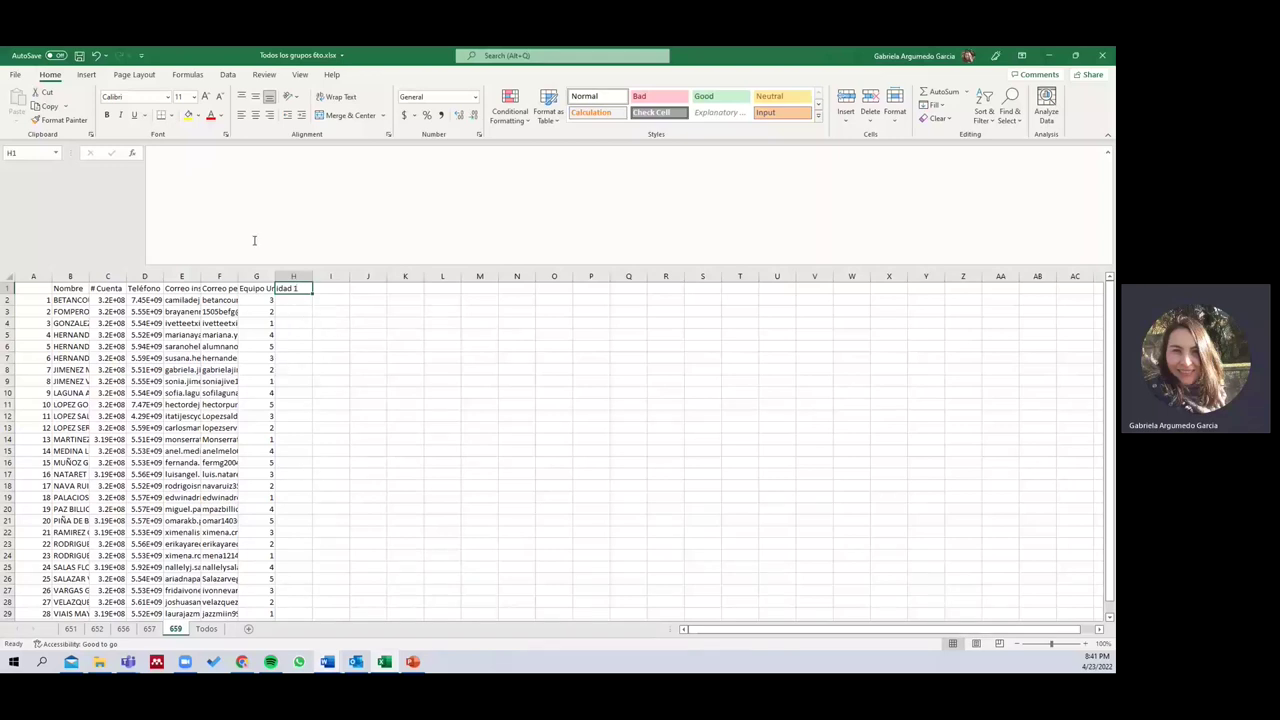
# Enter the team numbers 1, 2, 3, 4 and 5 down cells H2:H6.
pyautogui.click(295, 300)
pyautogui.write('1')
pyautogui.press('Return')
pyautogui.write('2')
pyautogui.press('Return')
pyautogui.write('3 4')
pyautogui.press('Return')
pyautogui.write('5')
pyautogui.press('Return')
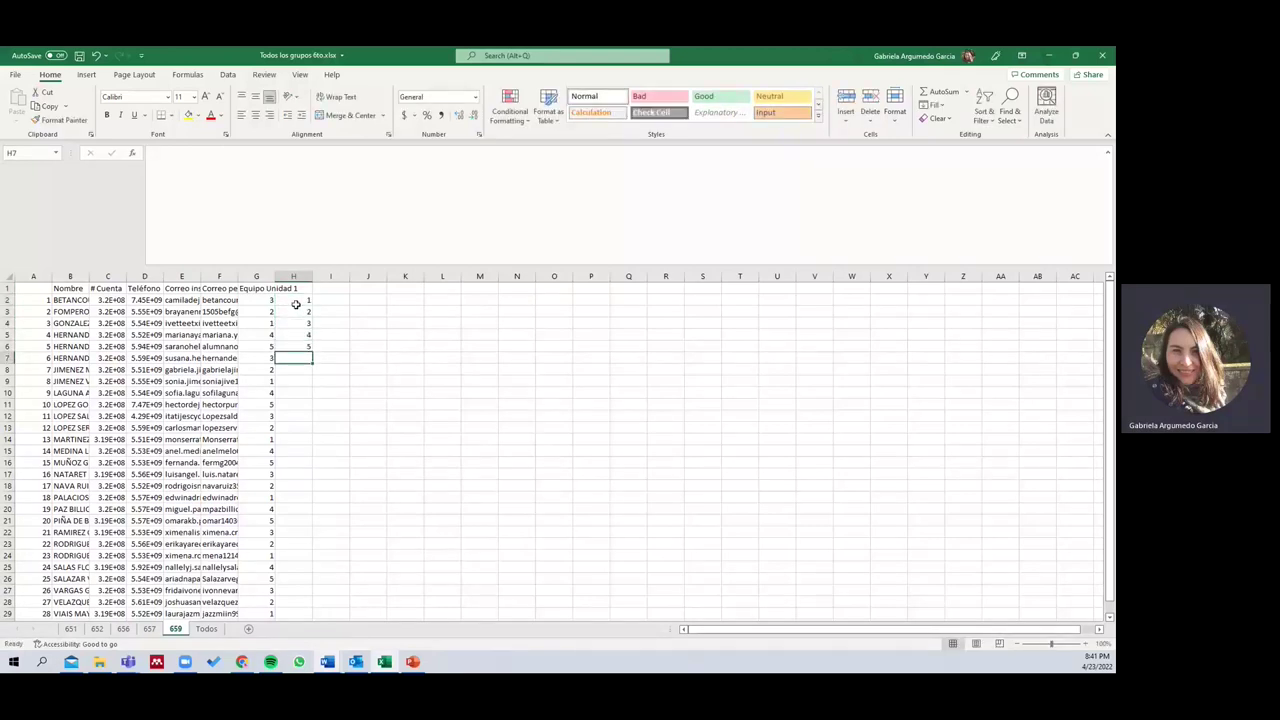
# Repeat the 1 to 5 team number sequence by copying H2:H6 into H7:H11.
pyautogui.moveTo(296, 304); pyautogui.dragTo(300, 346)
pyautogui.rightClick(298, 308)
pyautogui.click(305, 350)
pyautogui.click(305, 361)
pyautogui.hotkey('ctrl', 'v')
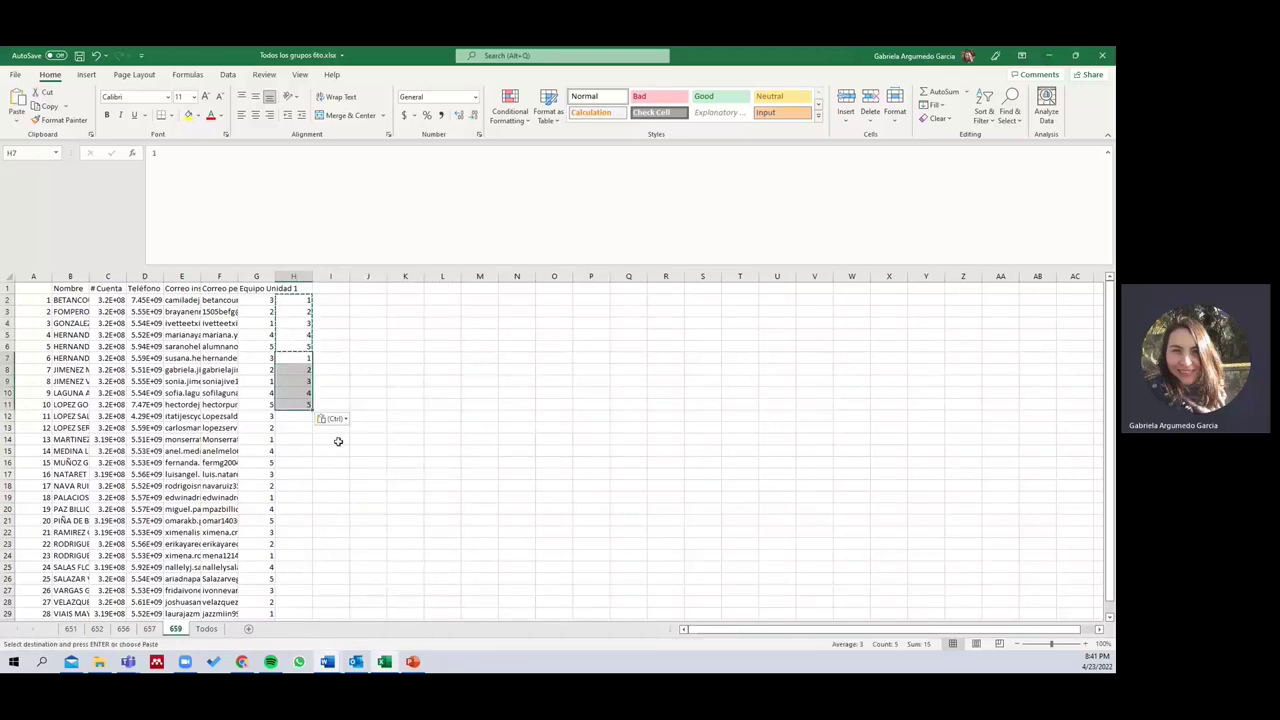
pyautogui.click(368, 358)
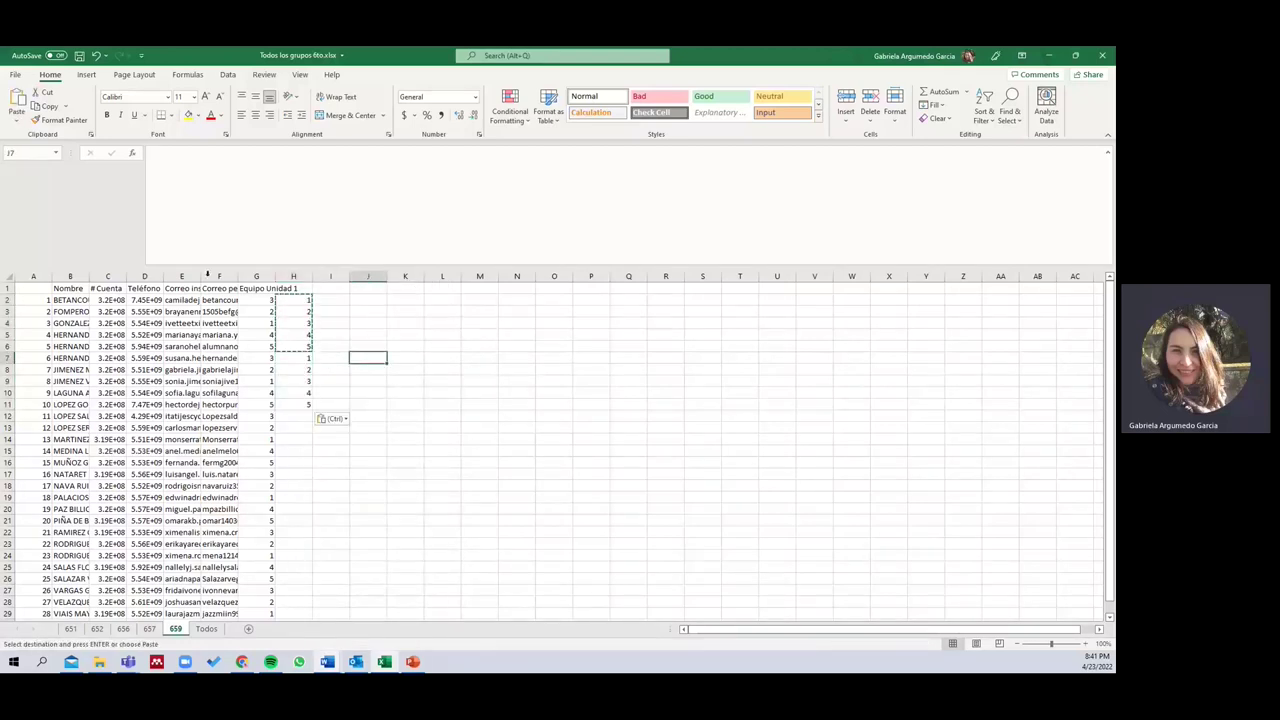
# Clear the trial team number sequence from column H of sheet 659.
pyautogui.click(64, 312)
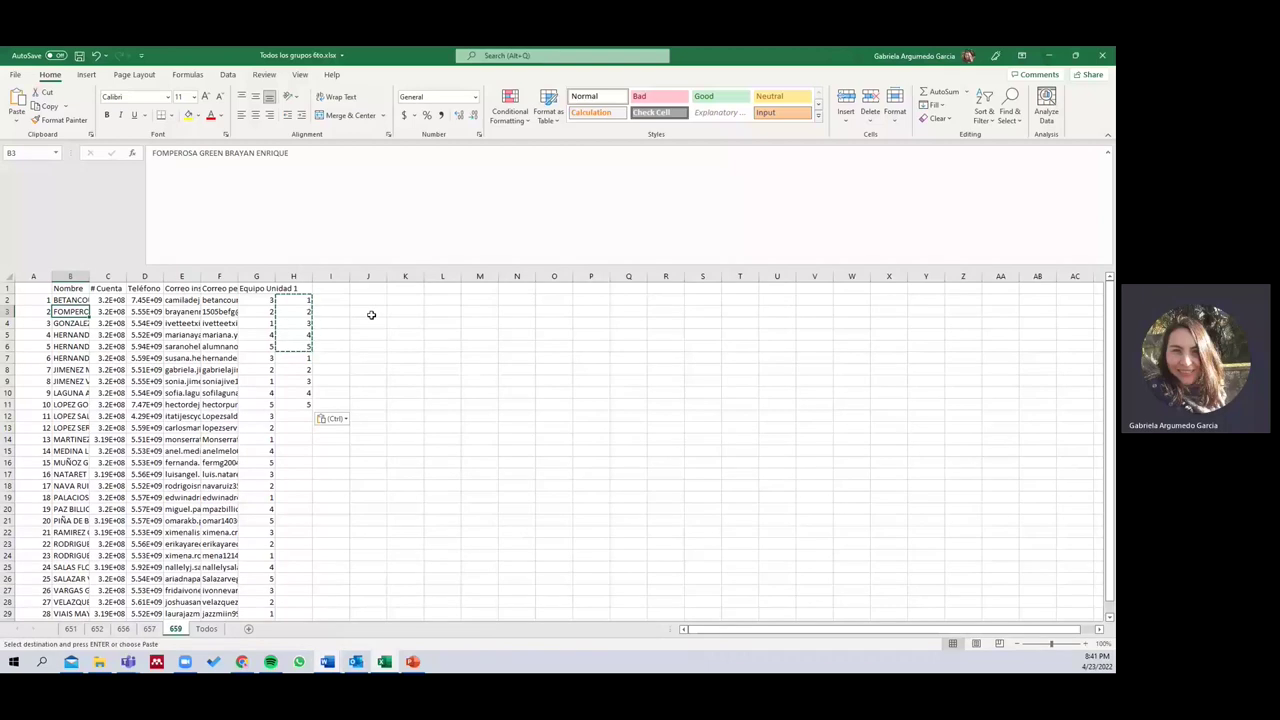
pyautogui.click(290, 277)
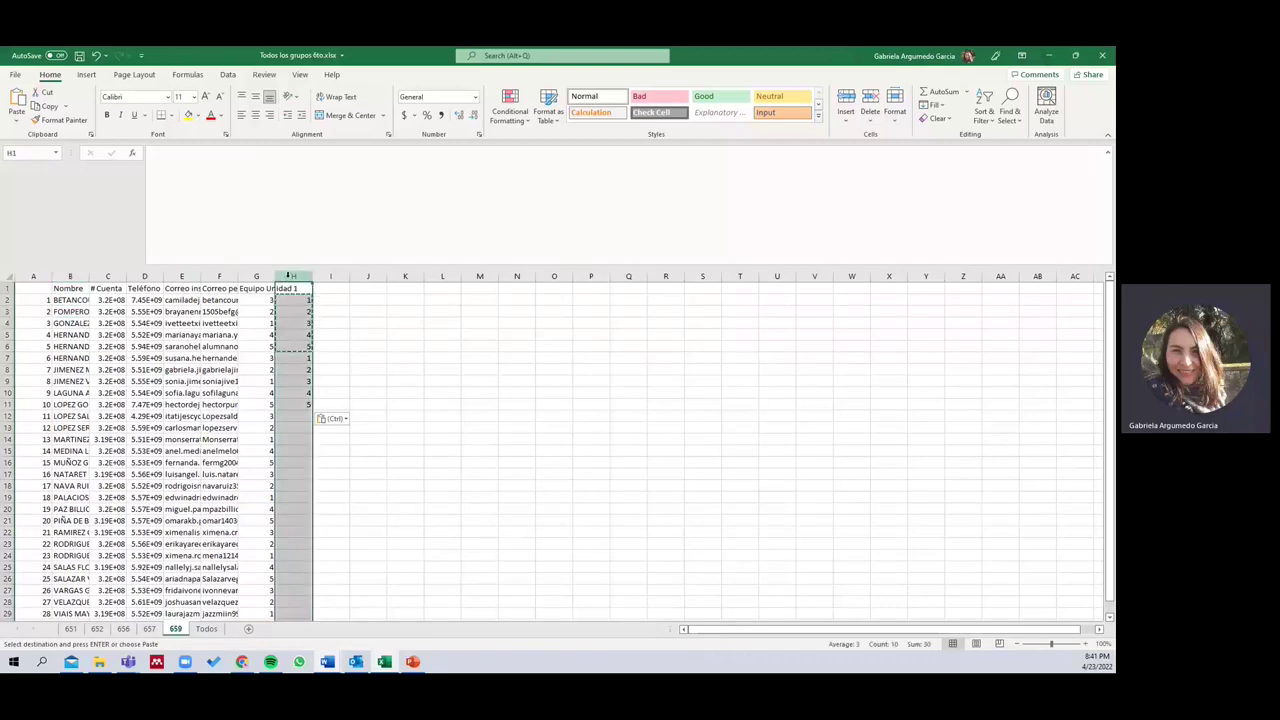
pyautogui.press('Delete')
pyautogui.click(392, 332)
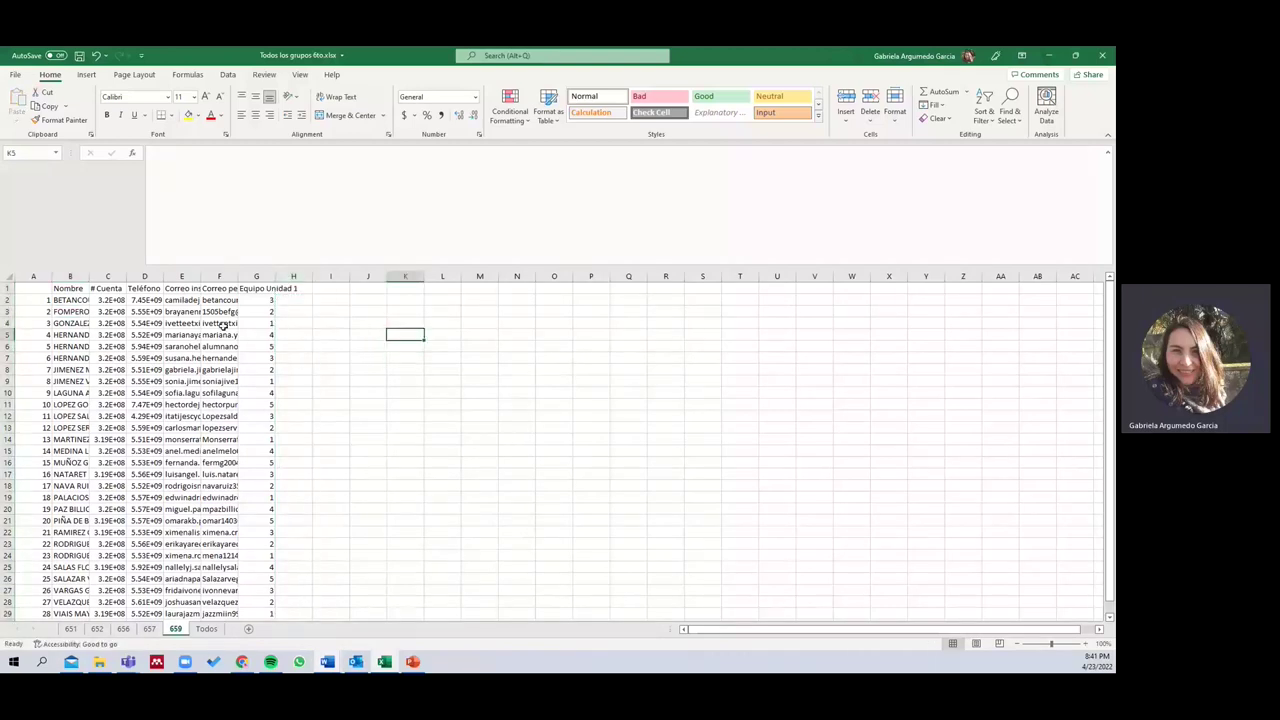
# Examine the header row of sheet 659 and compare its layout with sheet 657.
pyautogui.click(258, 288)
pyautogui.press('Right')
pyautogui.press('Right')
pyautogui.press('Right')
pyautogui.press('Right')
pyautogui.press('Right')
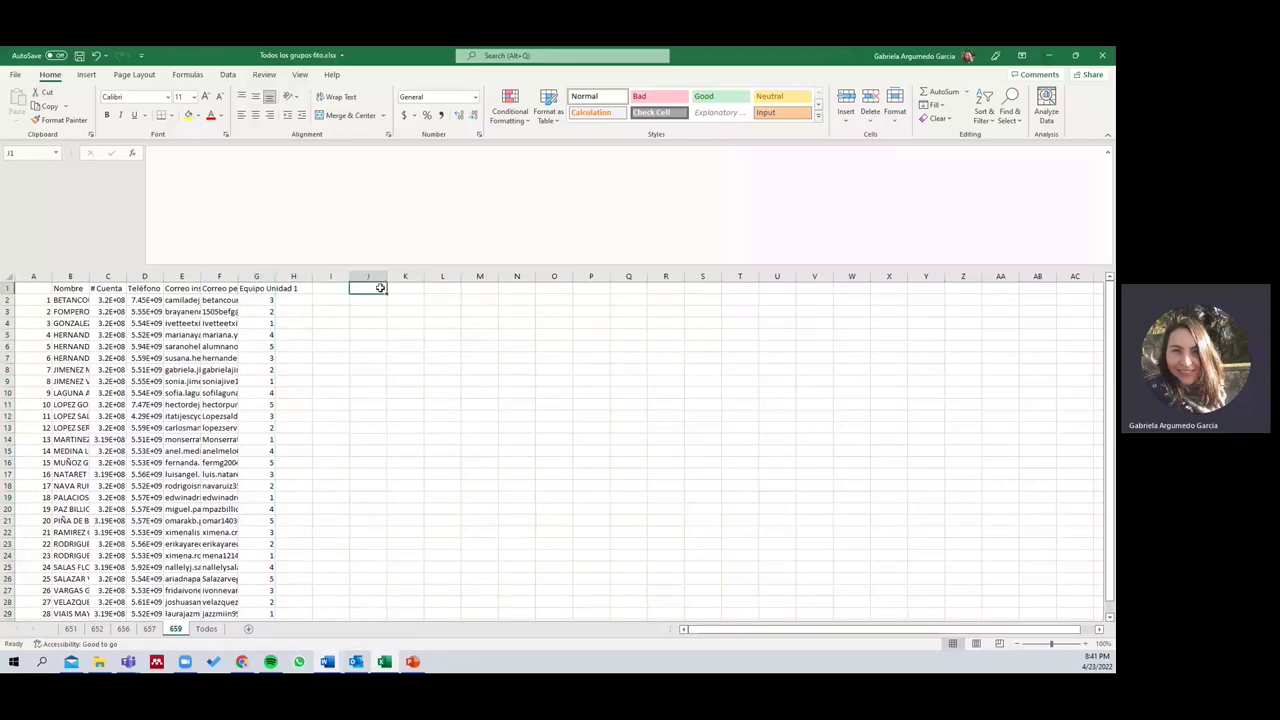
pyautogui.click(149, 629)
pyautogui.click(174, 629)
pyautogui.click(160, 630)
pyautogui.click(176, 630)
pyautogui.click(150, 630)
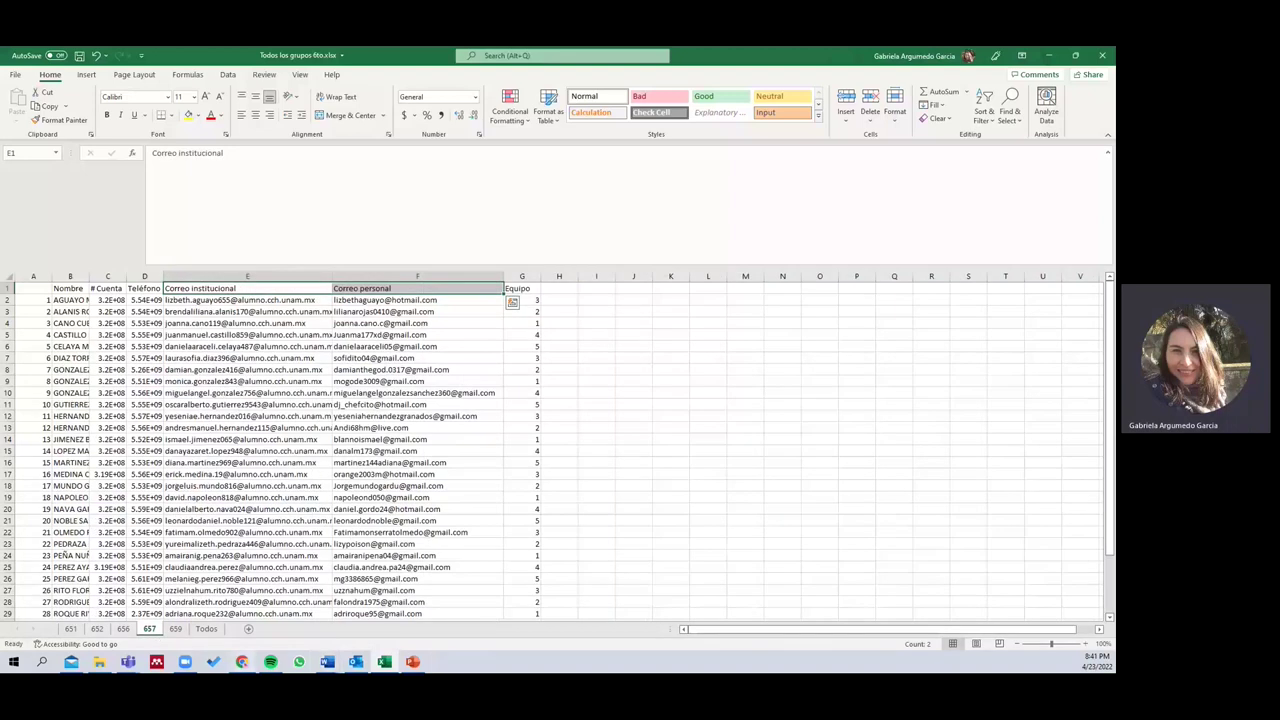
pyautogui.click(176, 630)
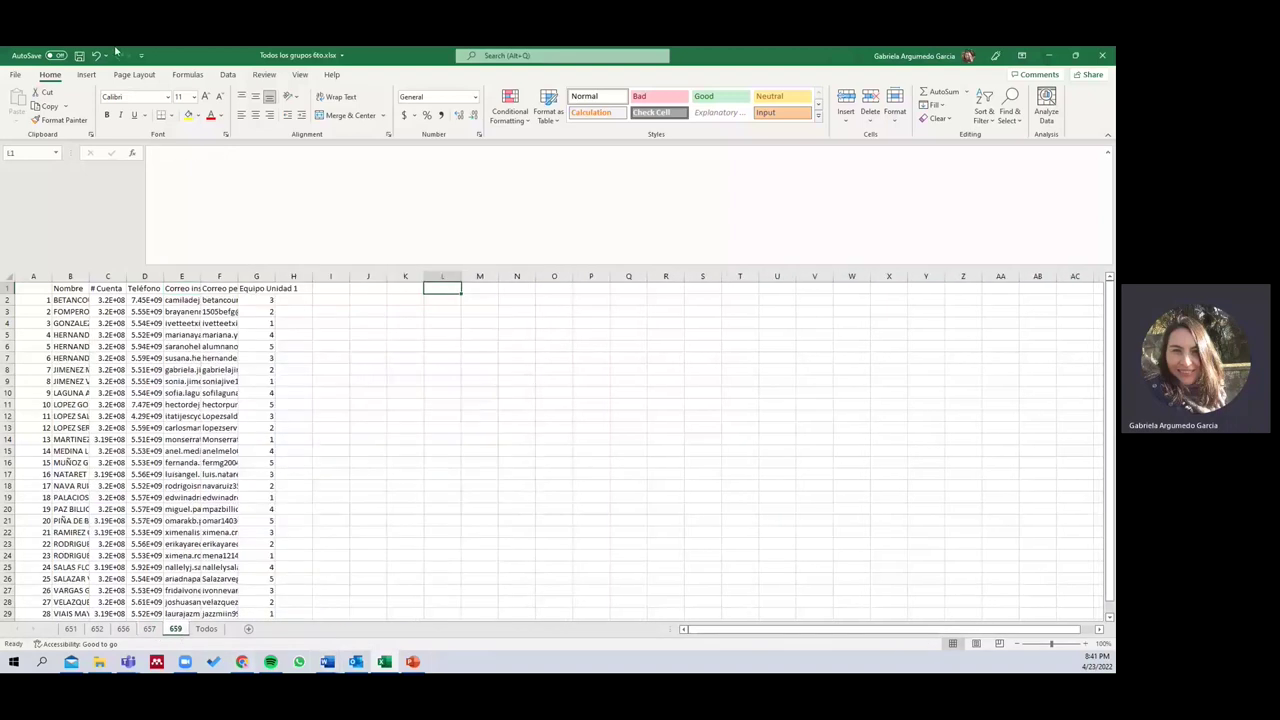
# Switch to the 657 parent meeting invitation in Word and review its Zoom link and meeting password lines.
pyautogui.click(1049, 56)
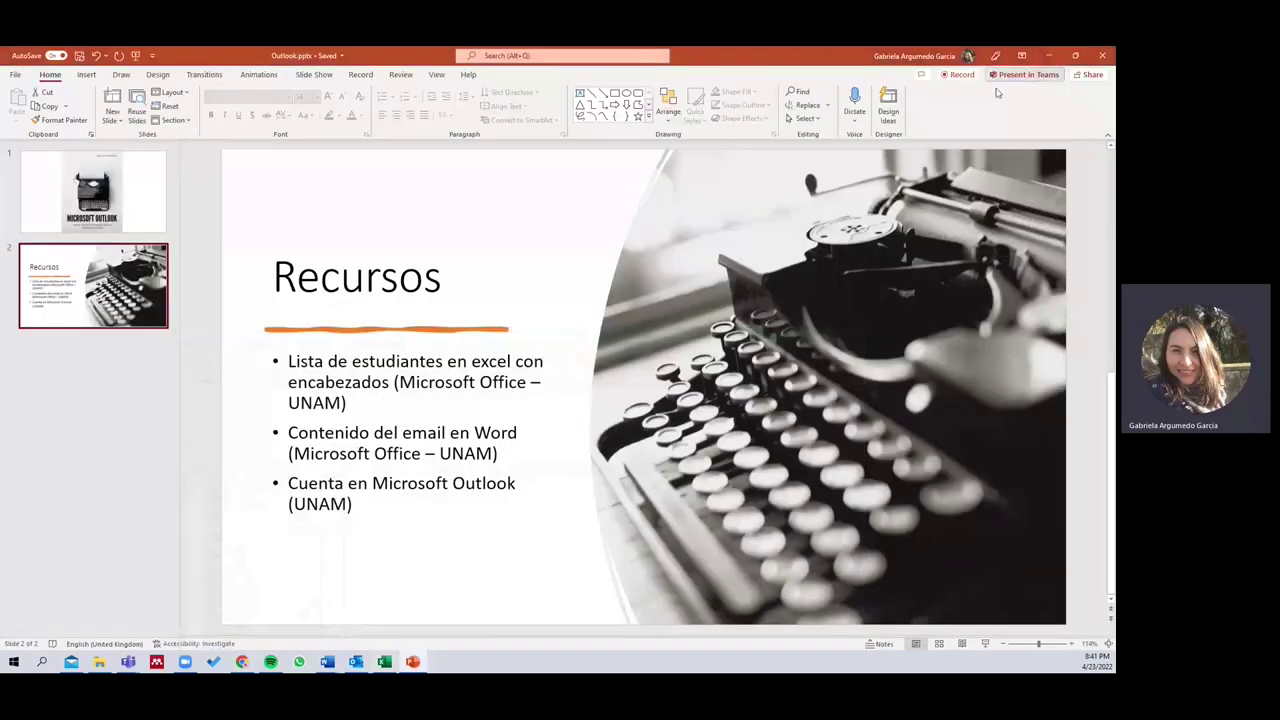
pyautogui.moveTo(327, 661)
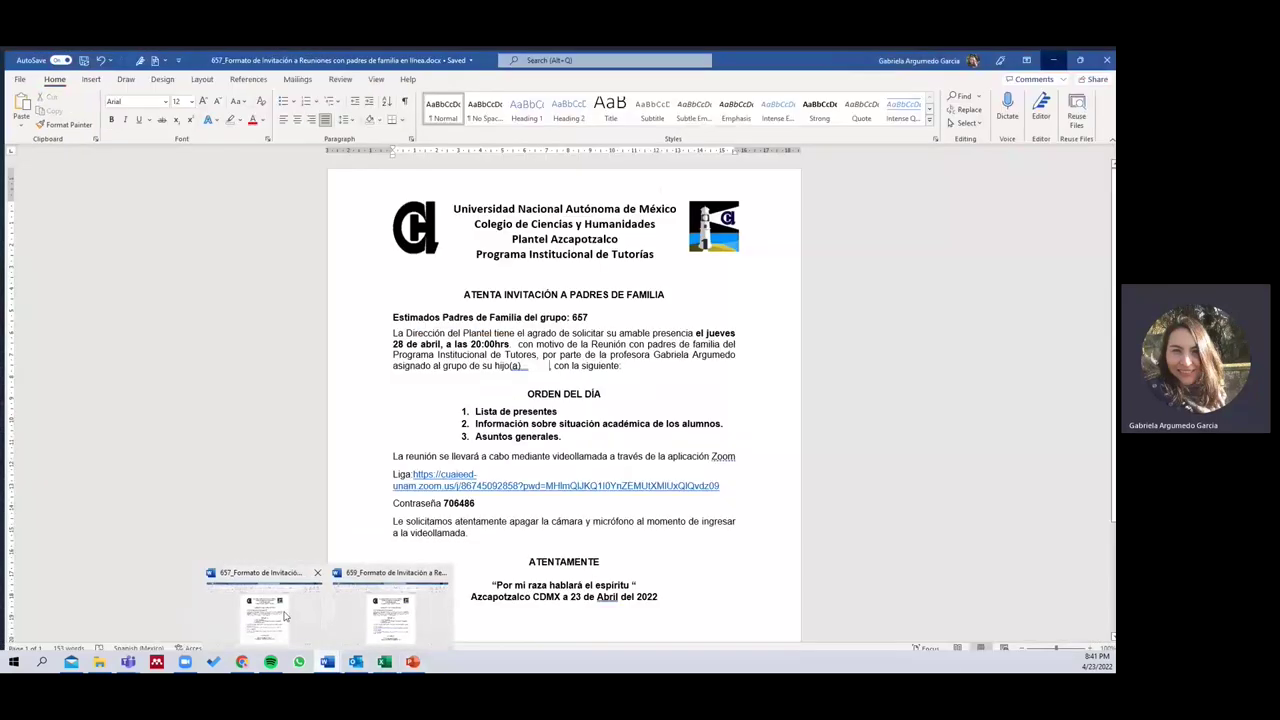
pyautogui.click(285, 617)
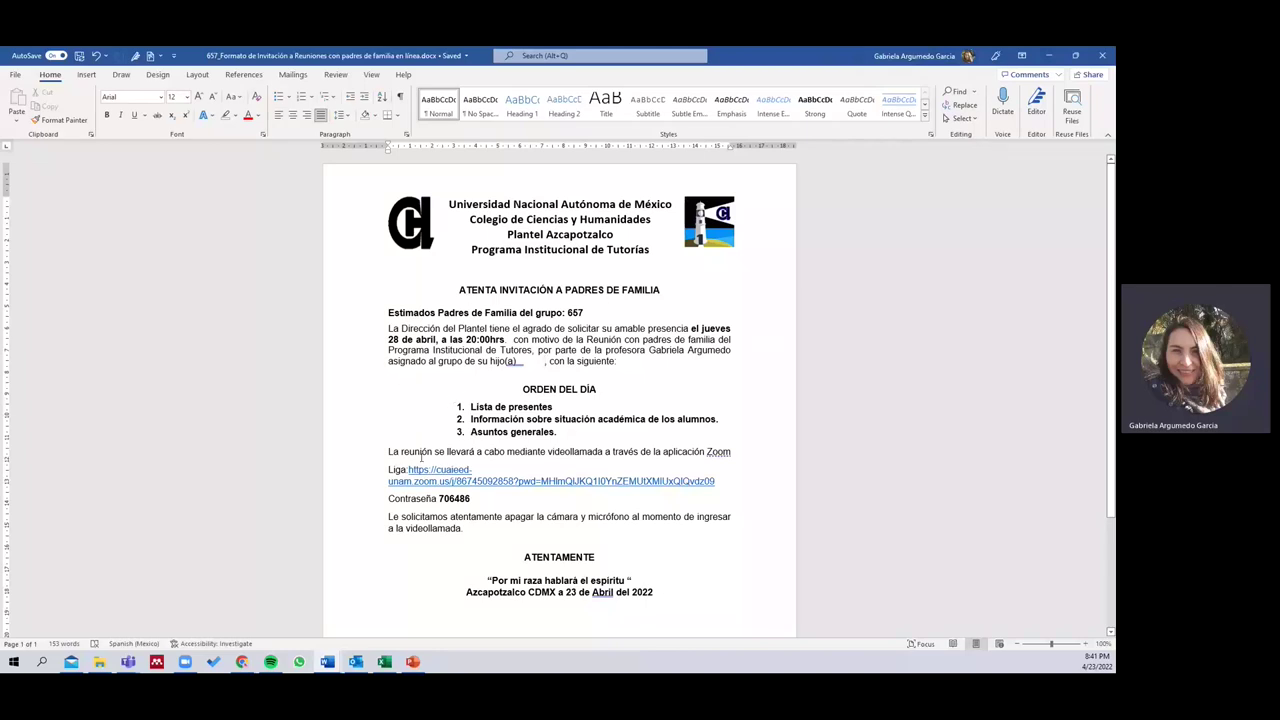
pyautogui.moveTo(389, 469); pyautogui.dragTo(472, 500)
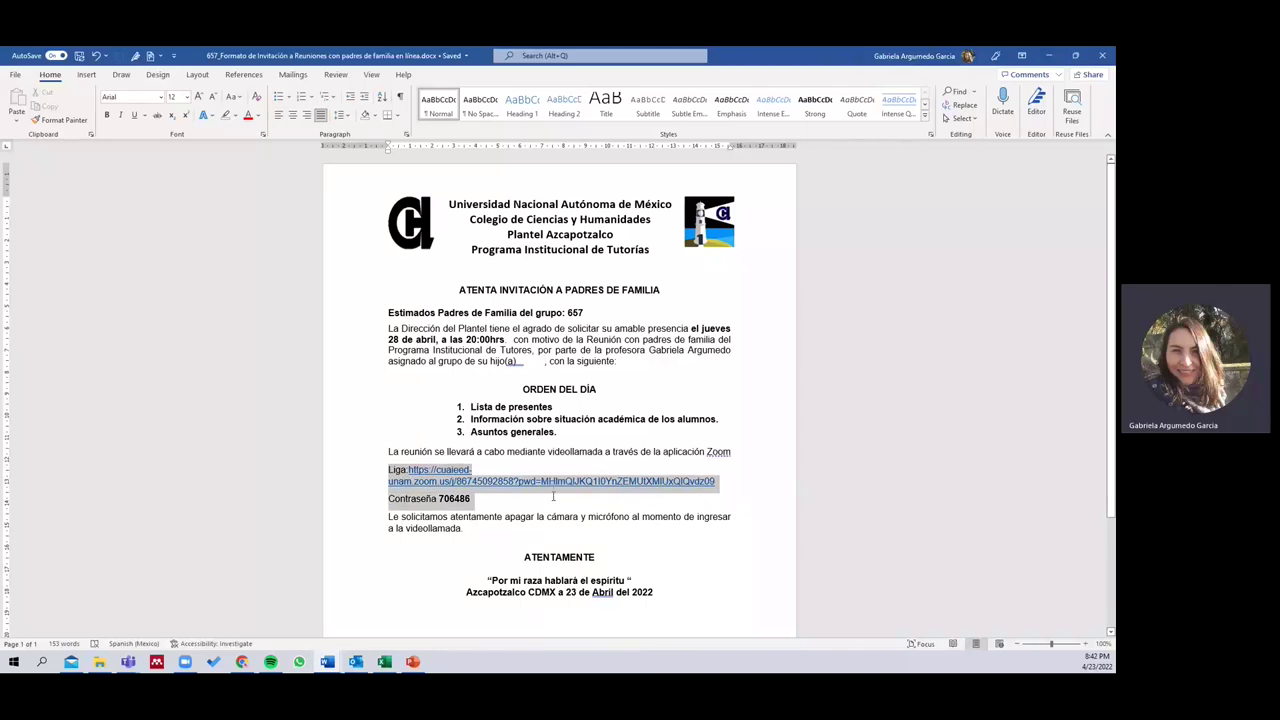
pyautogui.press('Up')
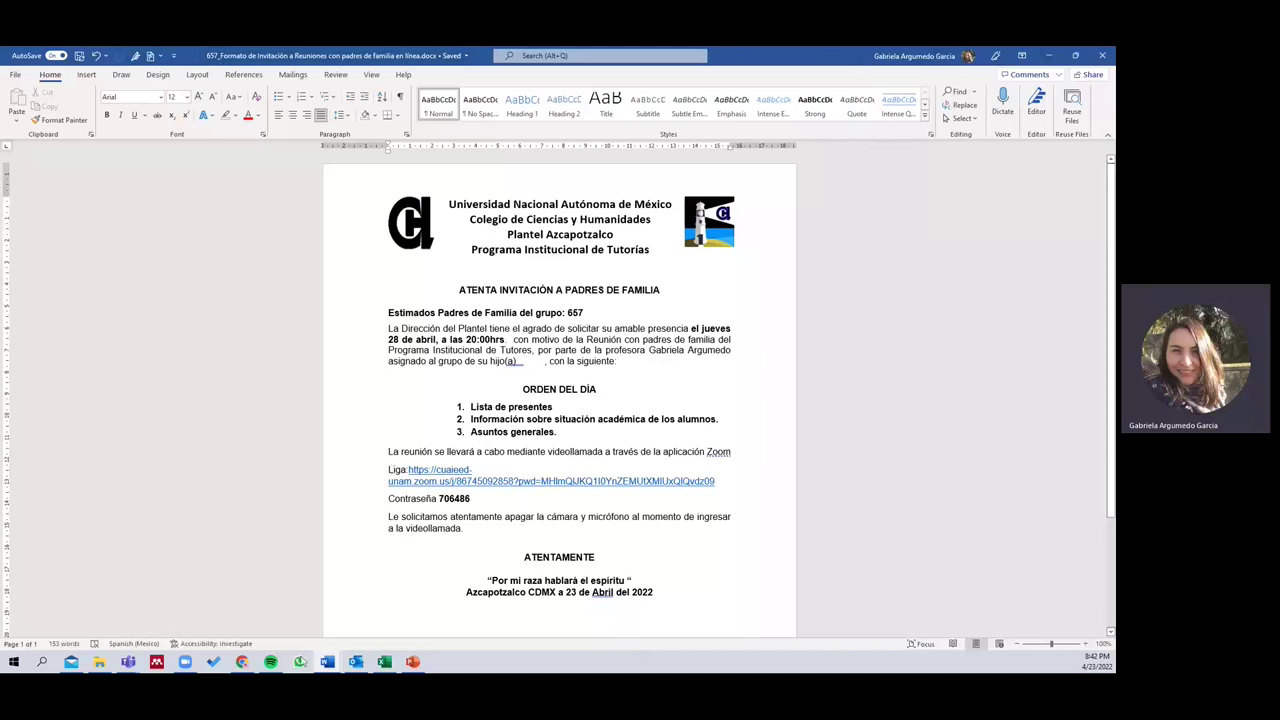
# Bring up the 659 invitation document and review its Zoom link, meeting password and meeting time.
pyautogui.moveTo(328, 661)
pyautogui.click(388, 628)
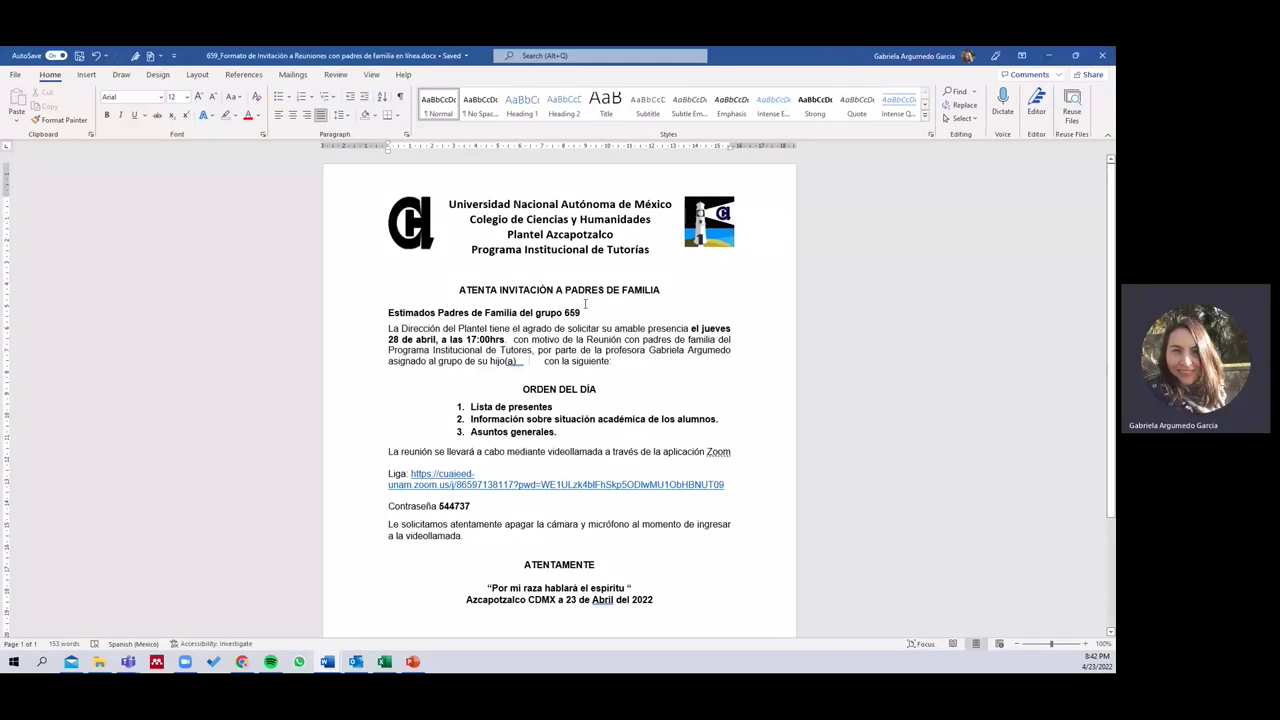
pyautogui.moveTo(387, 469); pyautogui.dragTo(493, 510)
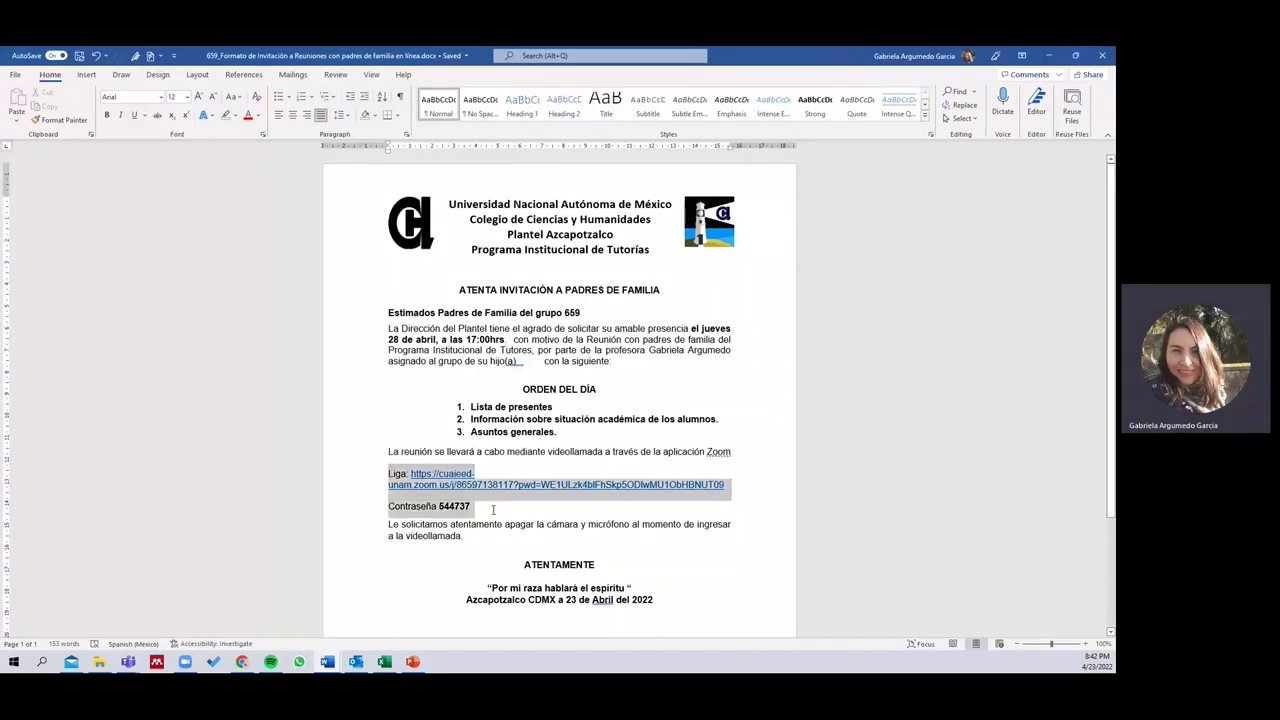
pyautogui.click(450, 339)
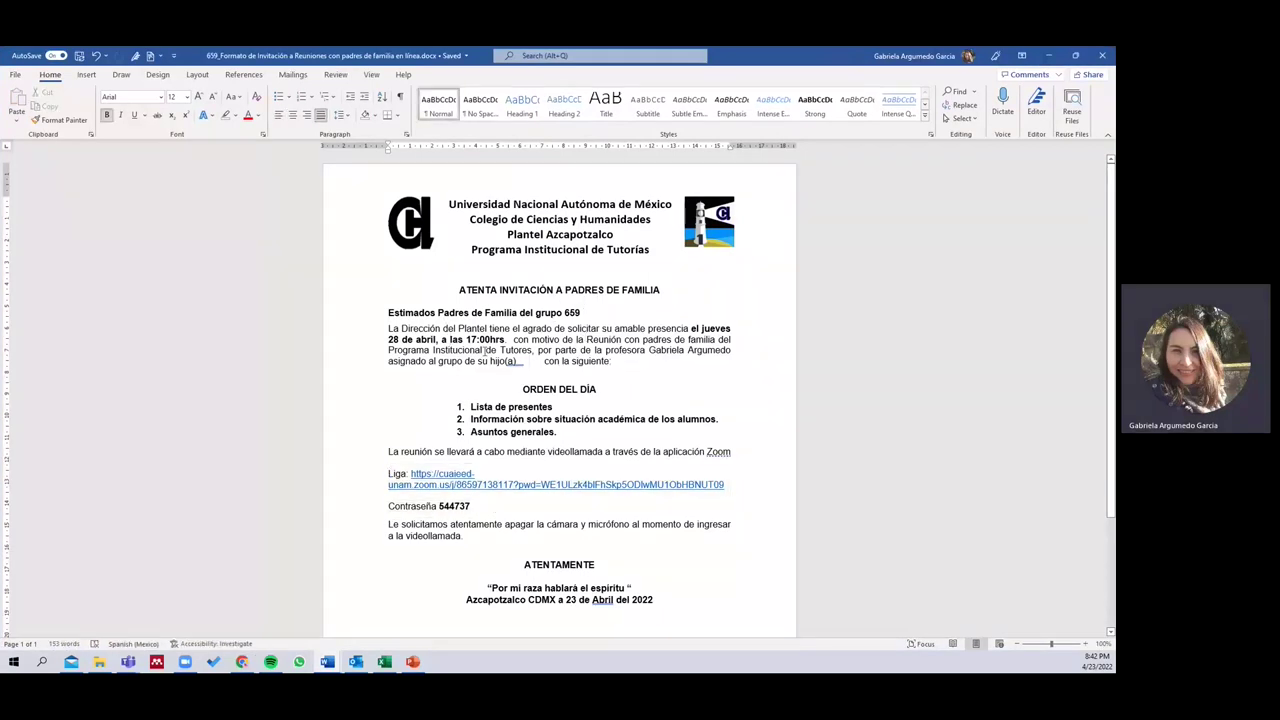
pyautogui.moveTo(466, 339); pyautogui.dragTo(505, 339)
# Correct the month to lowercase "abril" in the closing date line of the 659 invitation using the spelling suggestion.
pyautogui.click(654, 357)
pyautogui.rightClick(602, 599)
pyautogui.click(640, 464)
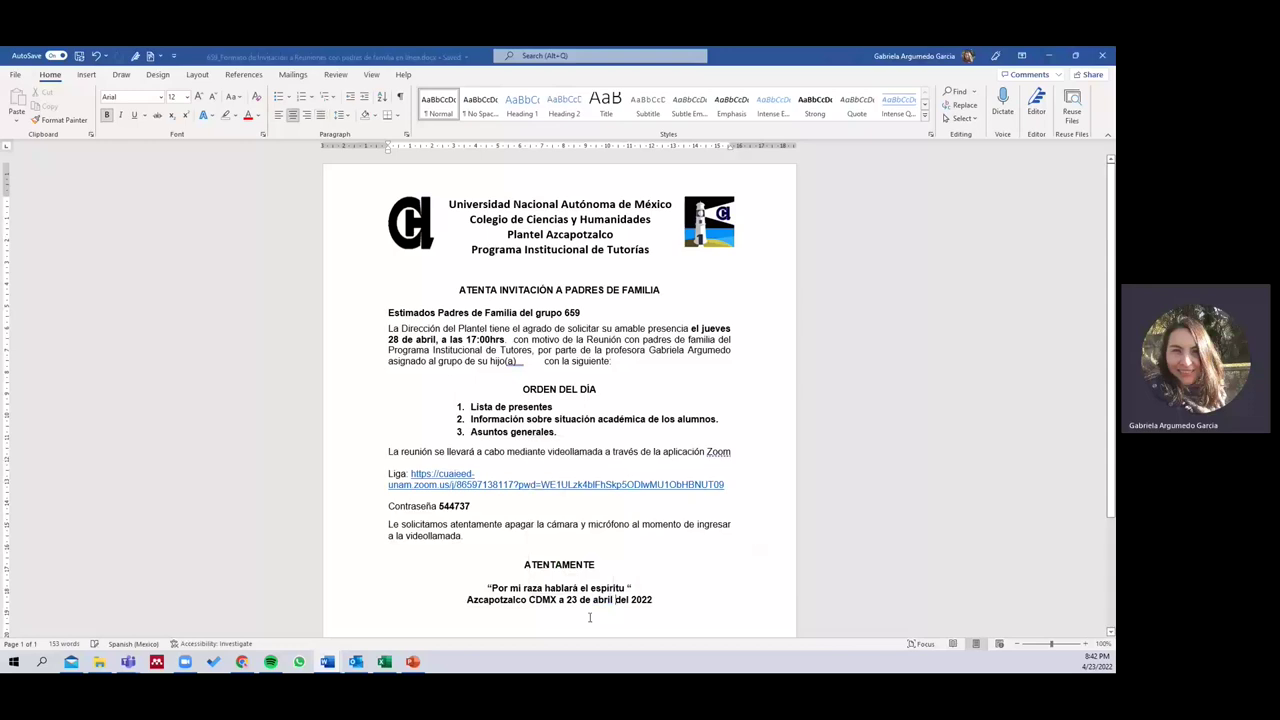
# Check the group number in the signature and the greeting line of the 659 invitation.
pyautogui.scroll(-3, 600, 450)
pyautogui.moveTo(586, 528); pyautogui.dragTo(631, 532)
pyautogui.doubleClick(597, 528)
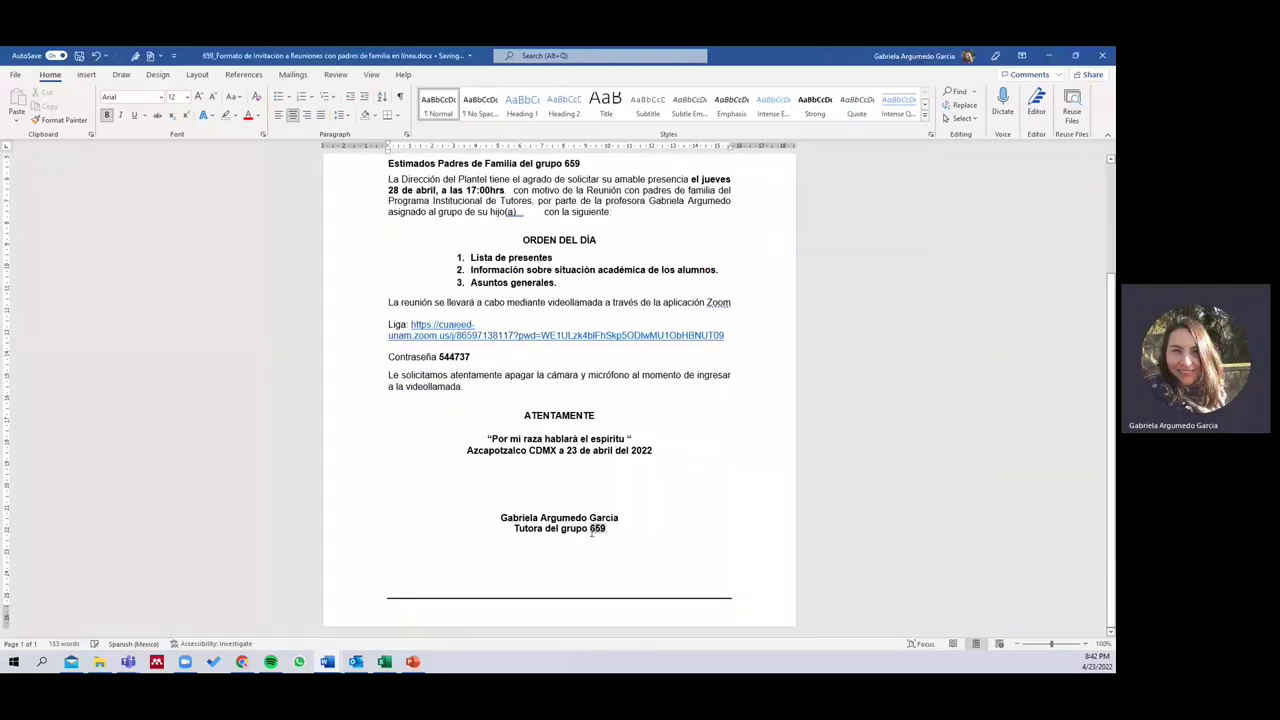
pyautogui.scroll(3, 680, 420)
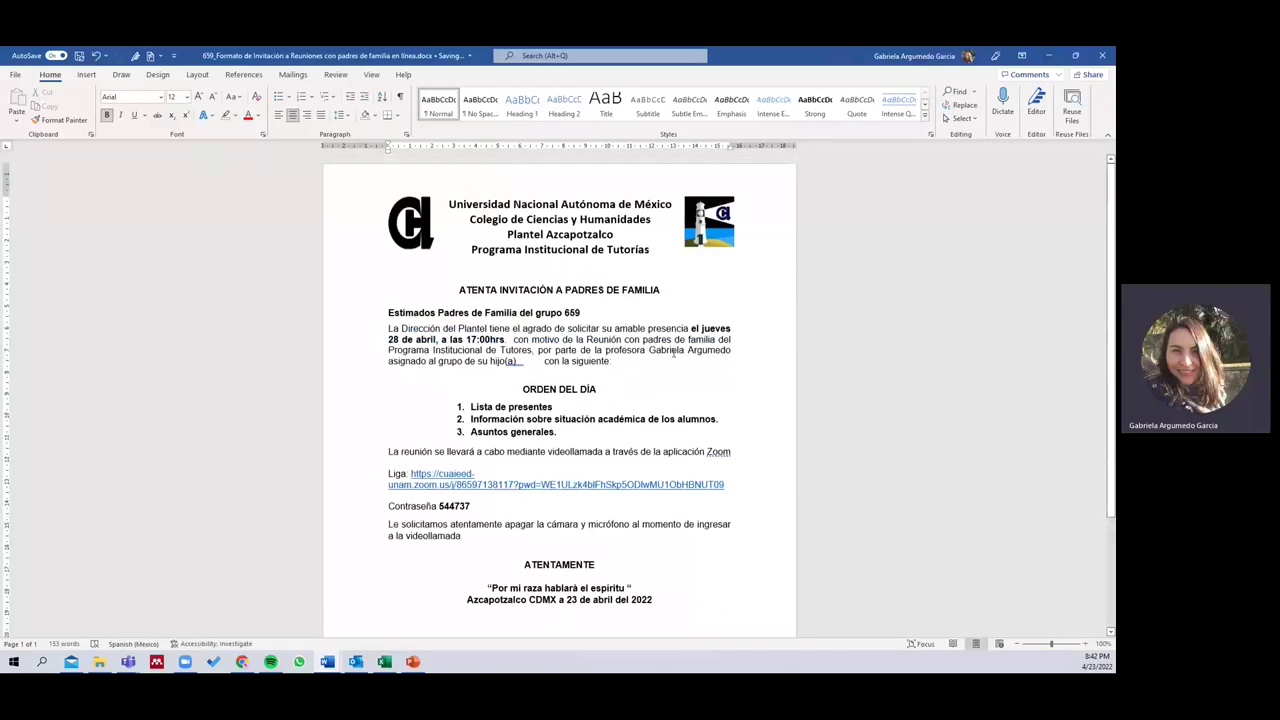
pyautogui.moveTo(582, 314)
pyautogui.mouseDown()
pyautogui.moveTo(392, 316)
pyautogui.moveTo(562, 314)
pyautogui.mouseUp()
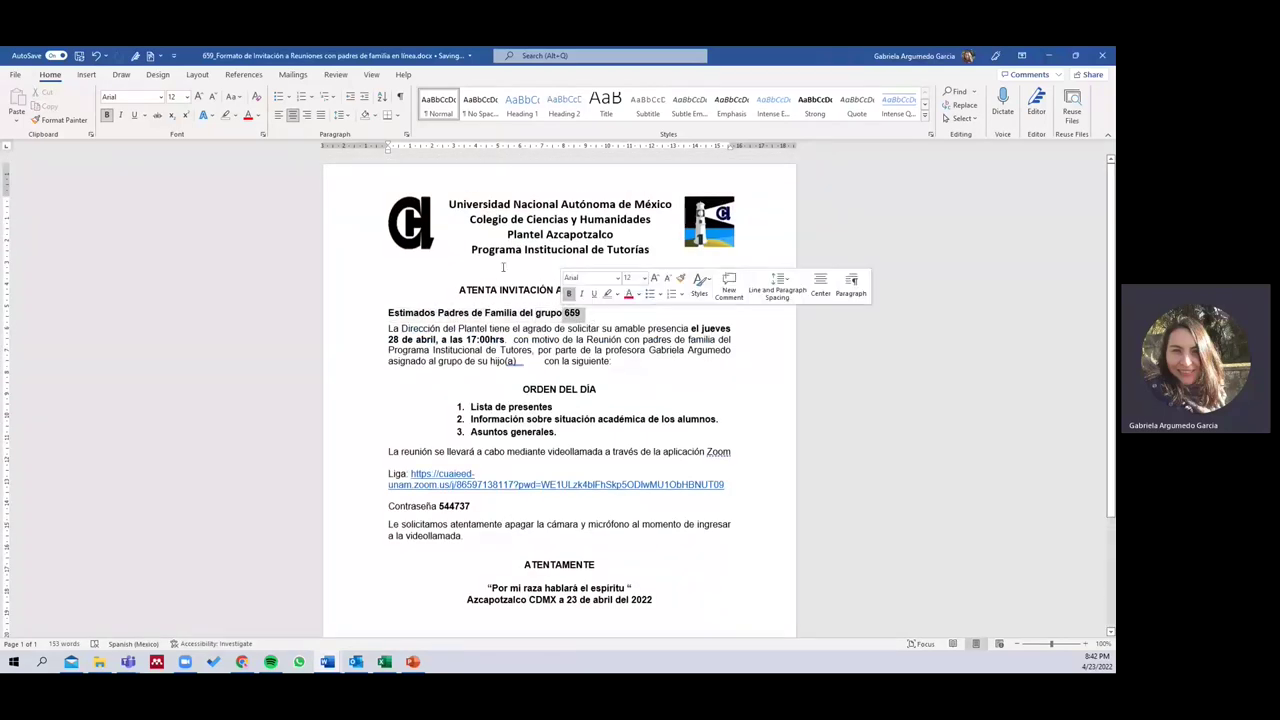
# Return to the 657 invitation and check its signature block and Zoom access details.
pyautogui.moveTo(322, 662)
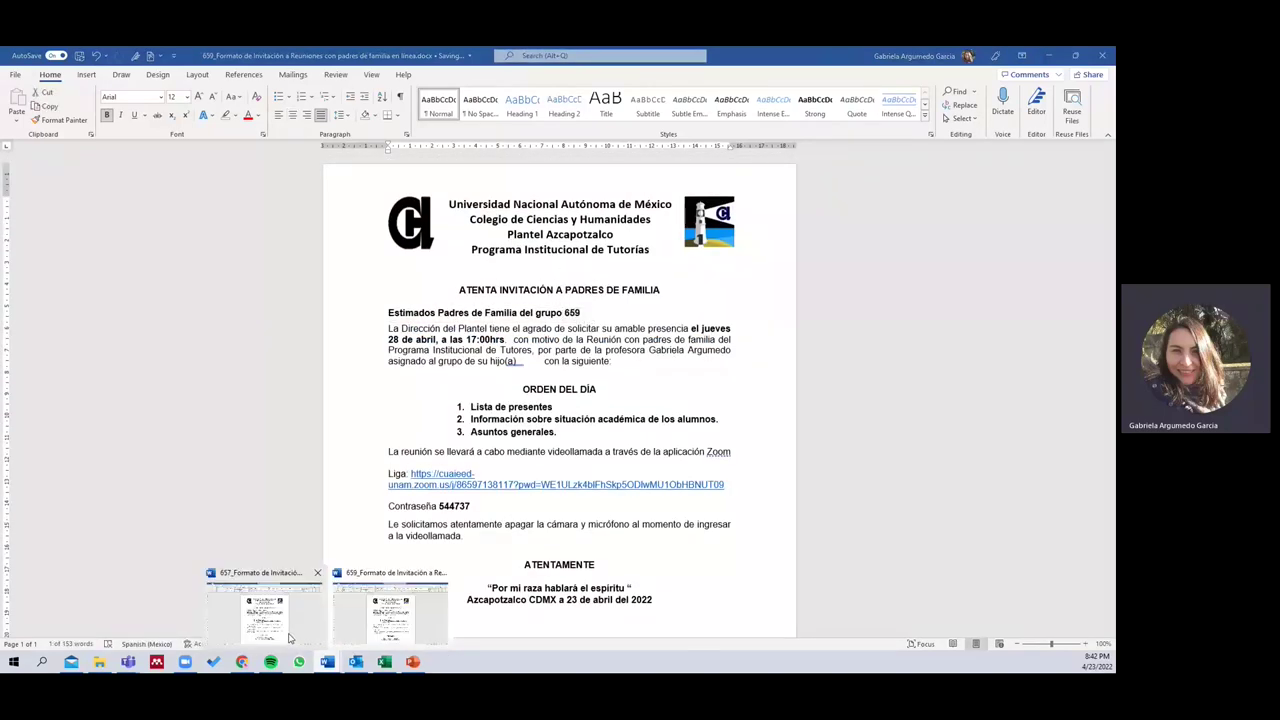
pyautogui.click(289, 637)
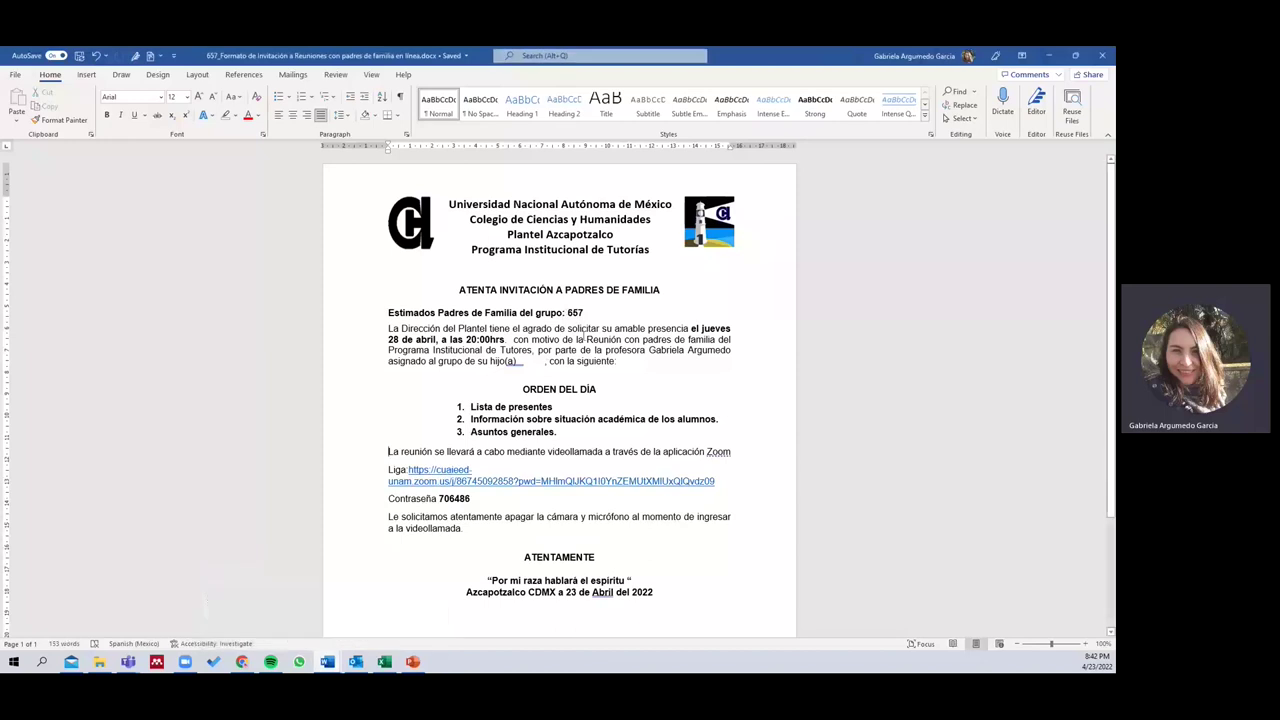
pyautogui.scroll(-3, 632, 590)
pyautogui.moveTo(589, 510)
pyautogui.mouseDown()
pyautogui.moveTo(621, 510)
pyautogui.moveTo(590, 521)
pyautogui.mouseUp()
pyautogui.click(618, 532)
pyautogui.scroll(3, 537, 350)
pyautogui.moveTo(388, 469); pyautogui.dragTo(481, 500)
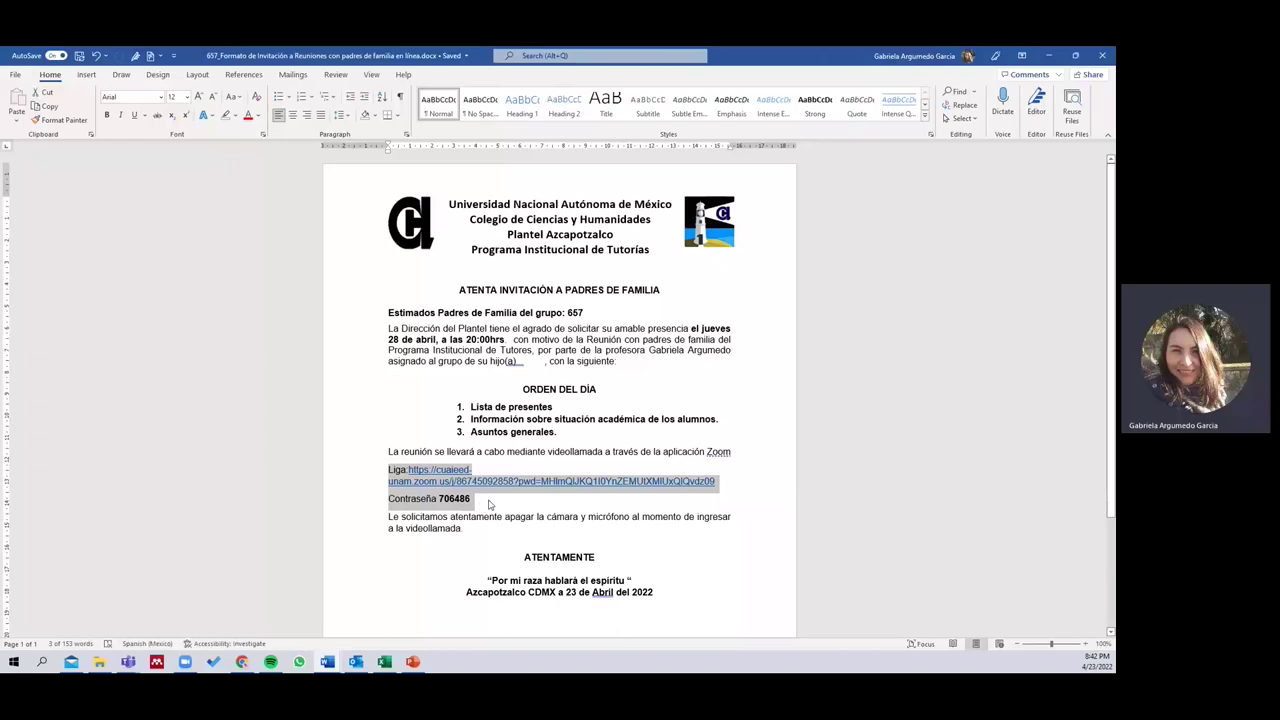
pyautogui.click(488, 499)
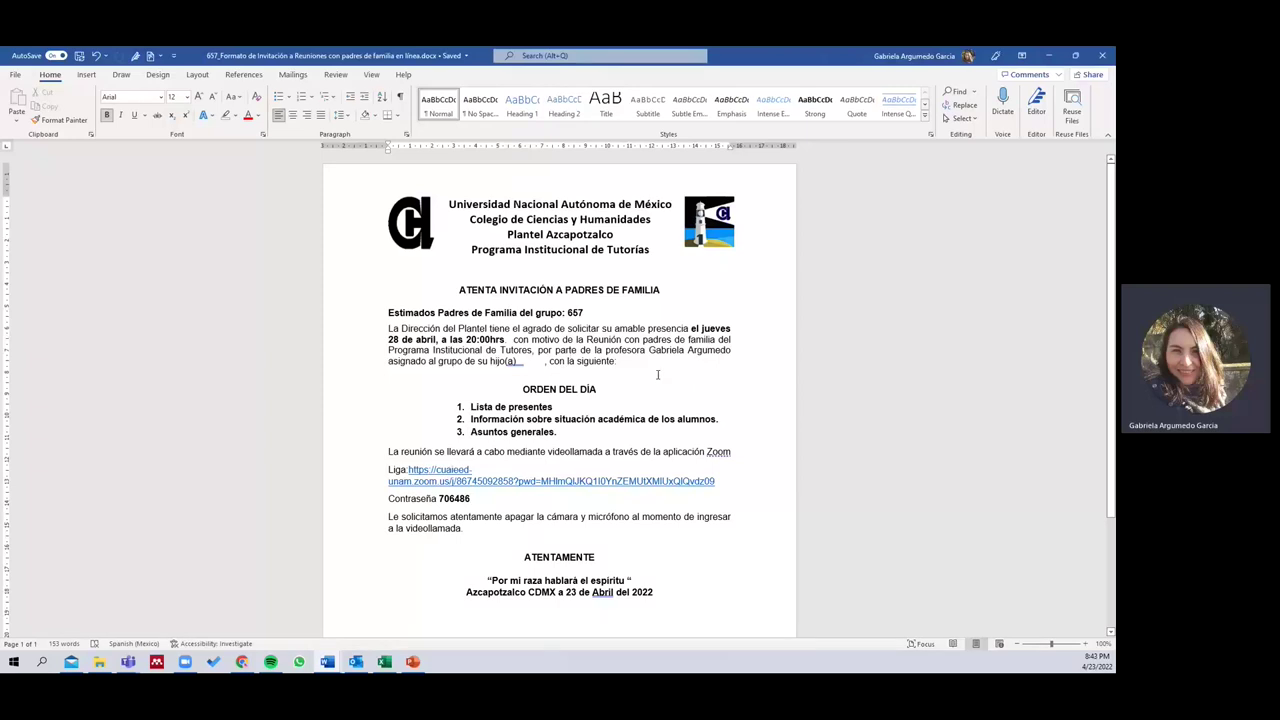
# Select the blank space after "hijo(a)" in the opening paragraph of the 657 invitation.
pyautogui.click(520, 361)
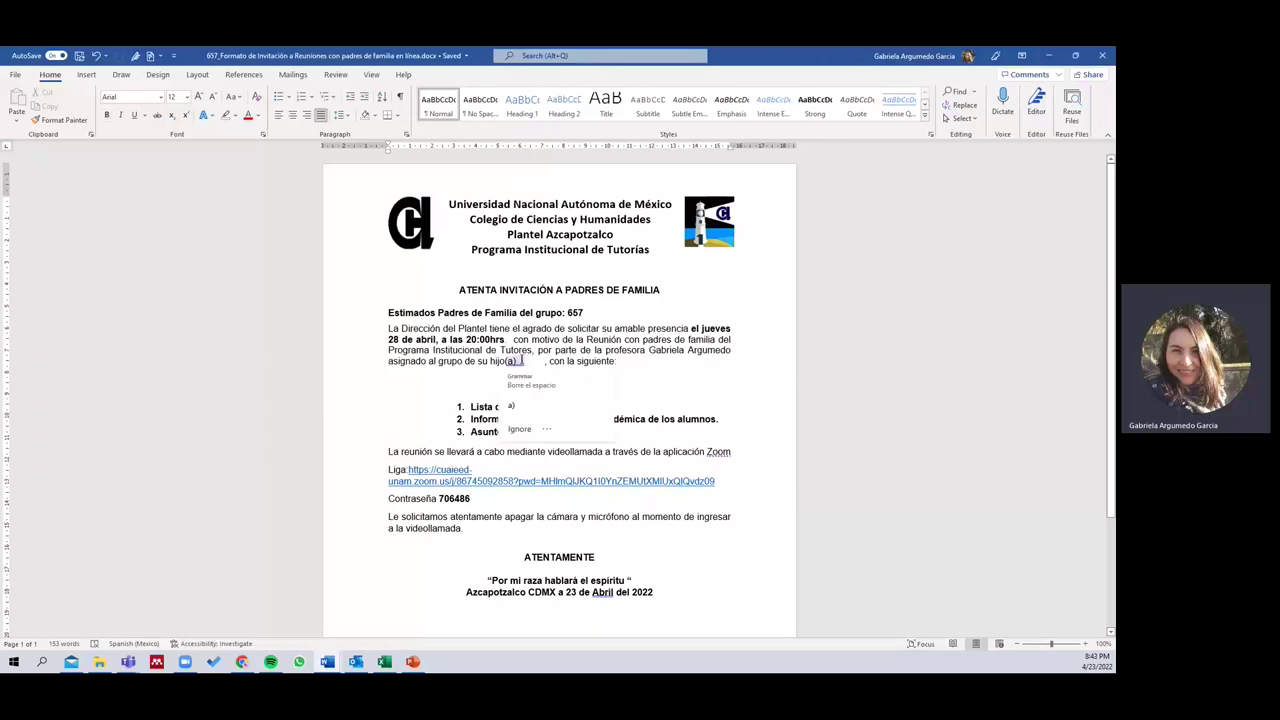
pyautogui.click(519, 361)
pyautogui.moveTo(520, 361); pyautogui.dragTo(540, 364)
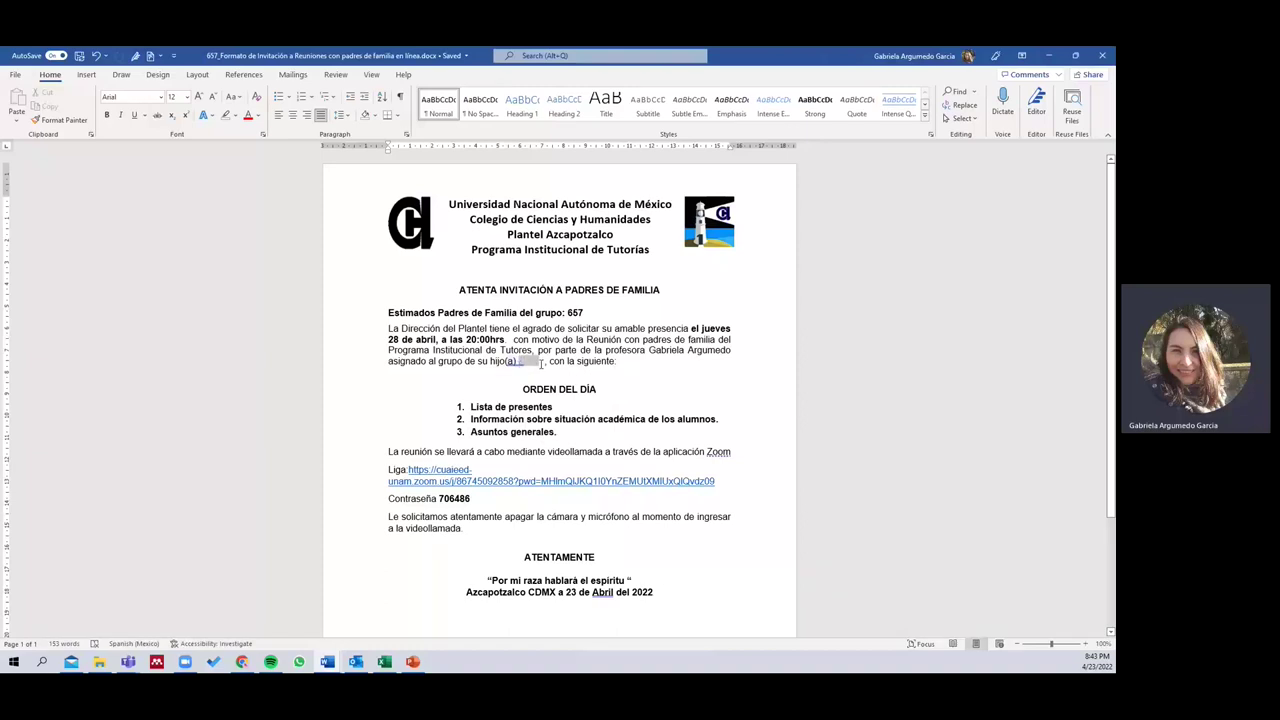